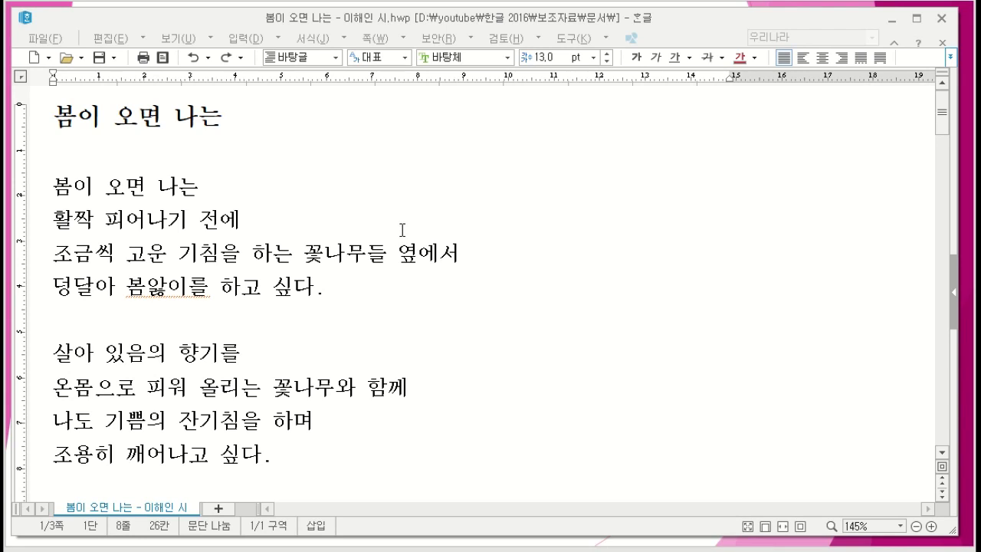
# Step: Examine the command sets for editing, viewing, inserting, formatting, page layout, security, review and tools, ending with them collapsed
pyautogui.click(372, 203)
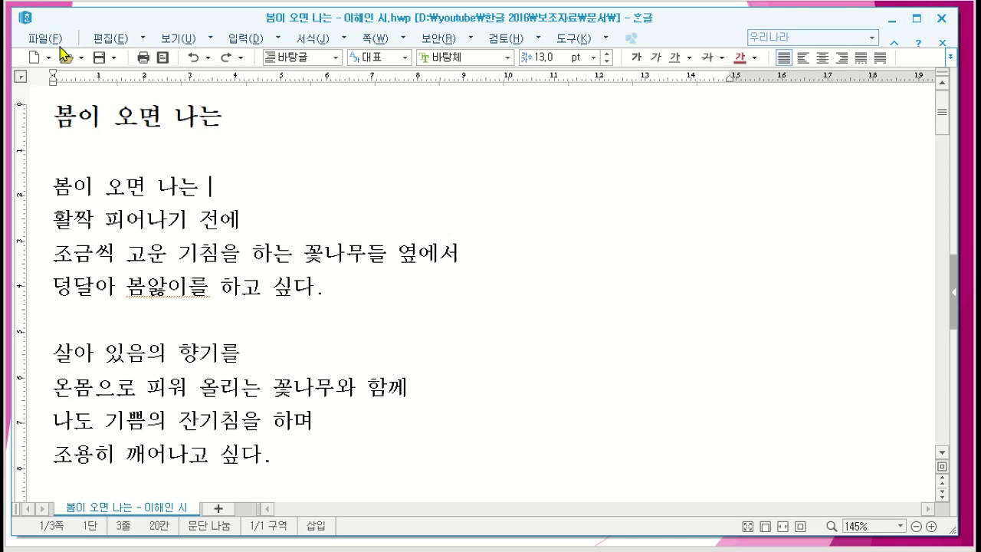
pyautogui.click(97, 43)
pyautogui.click(103, 40)
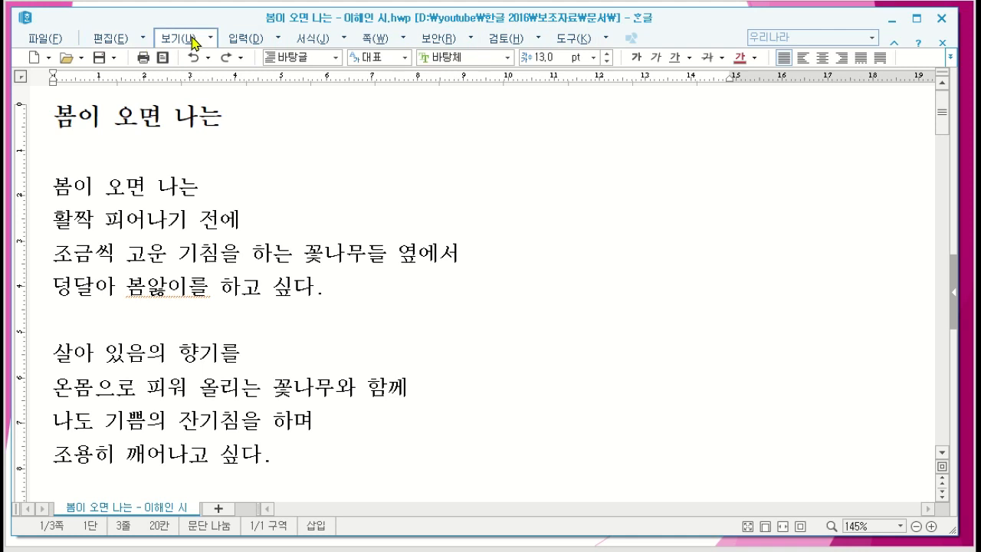
pyautogui.click(104, 42)
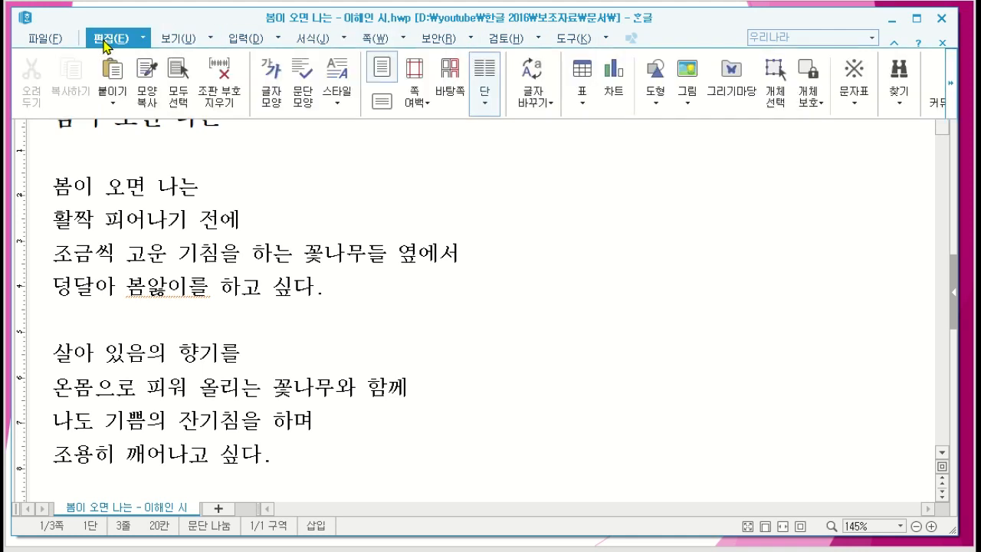
pyautogui.click(174, 38)
pyautogui.click(246, 44)
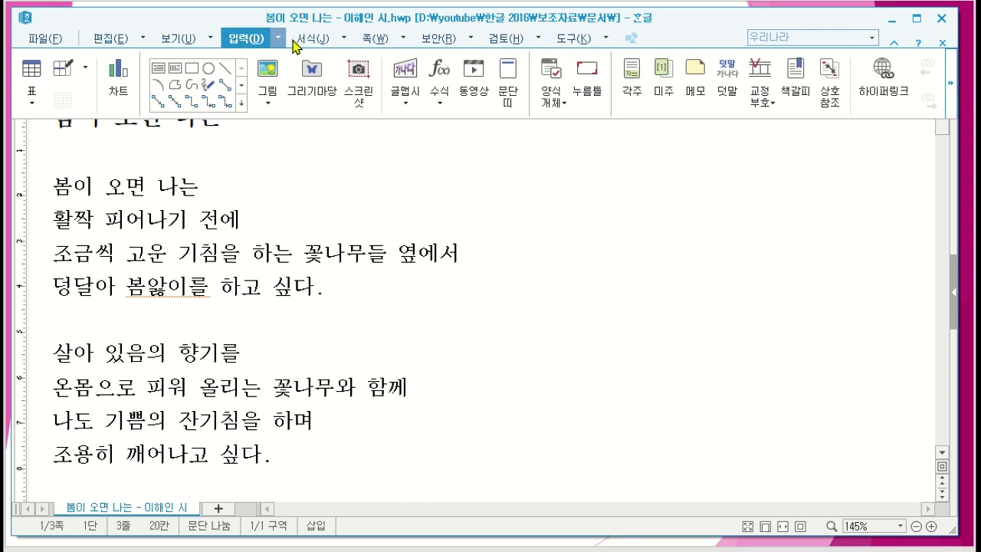
pyautogui.click(311, 43)
pyautogui.click(373, 42)
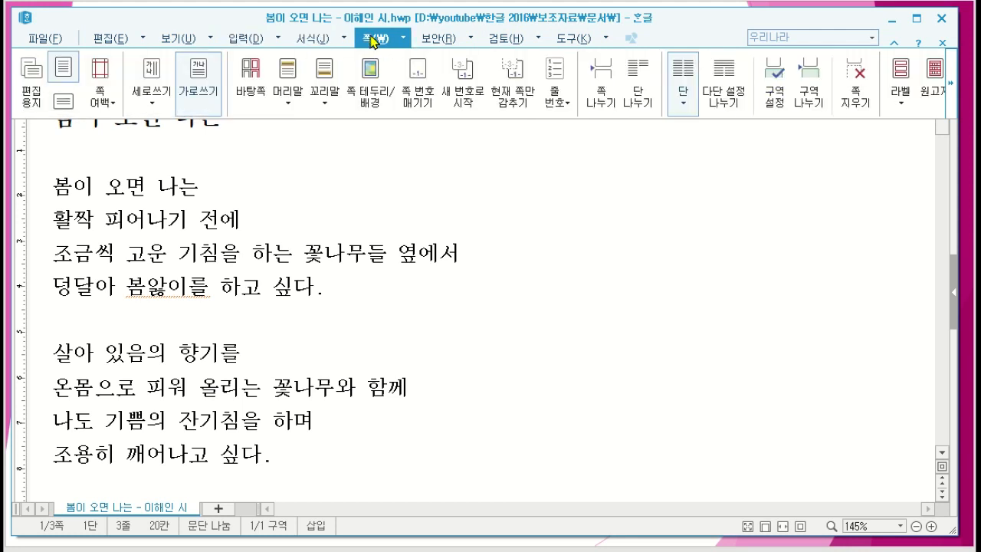
pyautogui.click(434, 41)
pyautogui.click(503, 43)
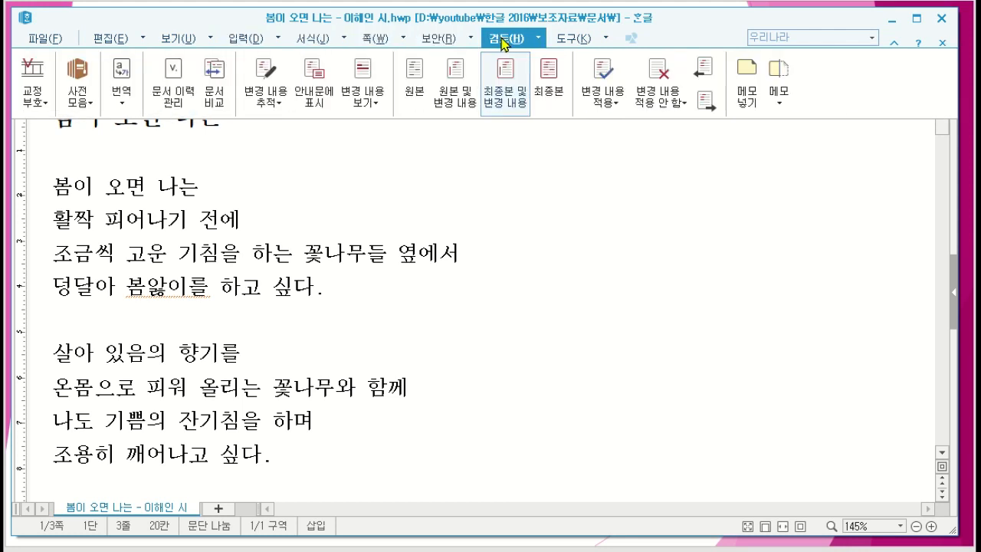
pyautogui.click(566, 39)
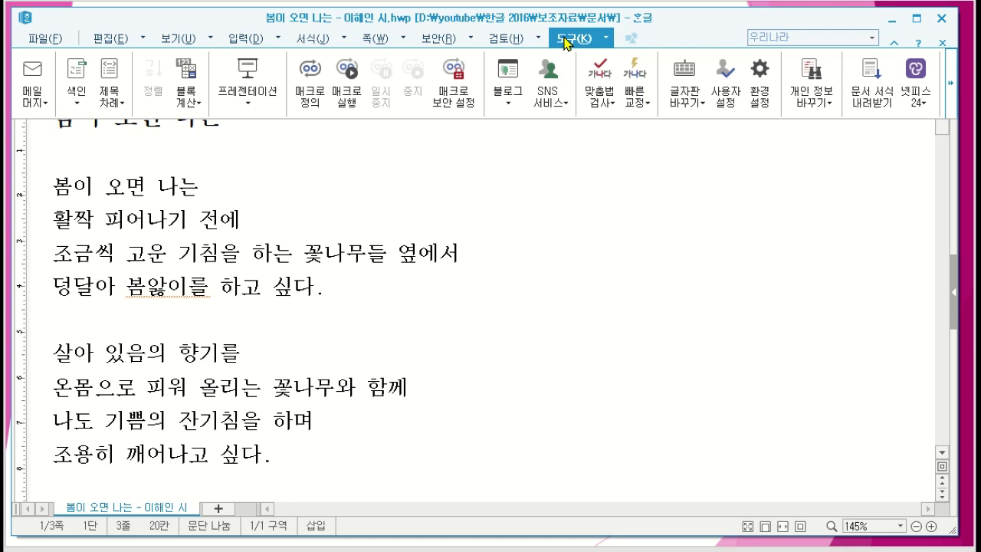
pyautogui.click(505, 177)
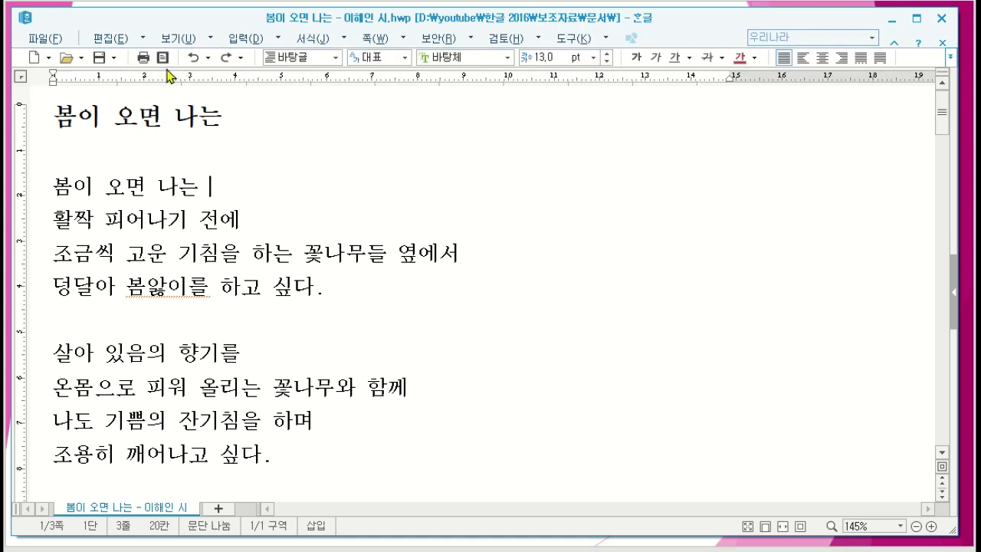
# Step: Look through the full command lists for editing, viewing, inserting, formatting, page setup and security without running any command
pyautogui.click(142, 39)
pyautogui.click(209, 38)
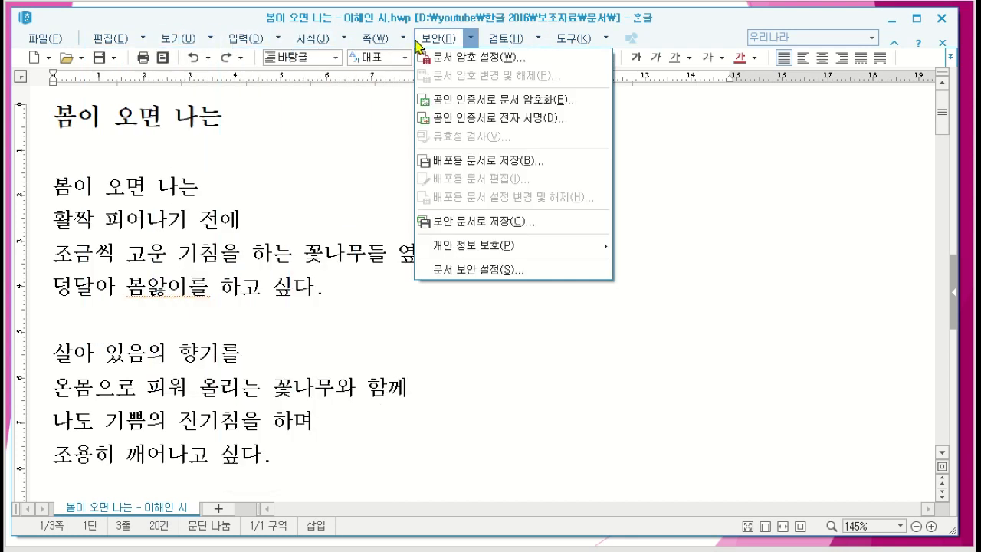
pyautogui.click(346, 38)
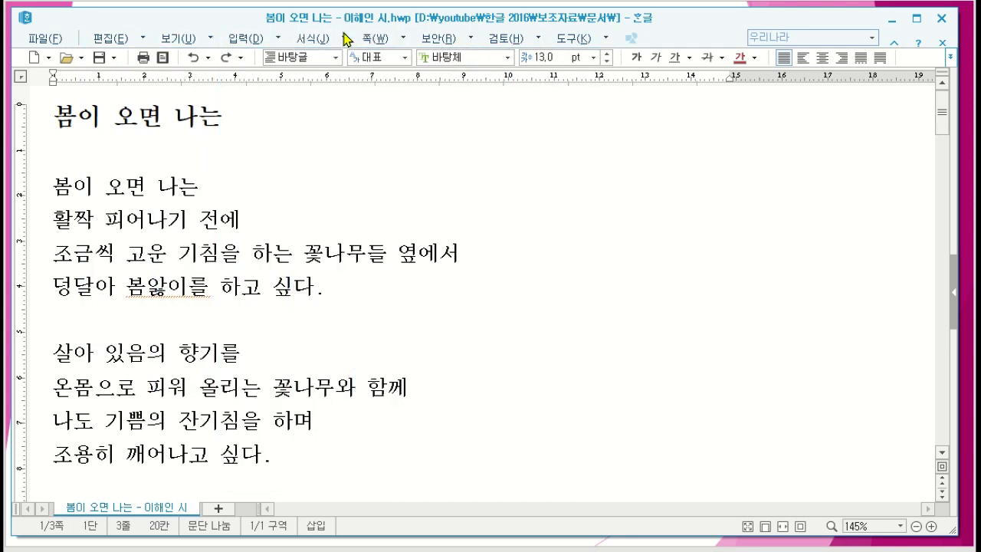
pyautogui.click(346, 39)
pyautogui.click(346, 40)
pyautogui.click(280, 40)
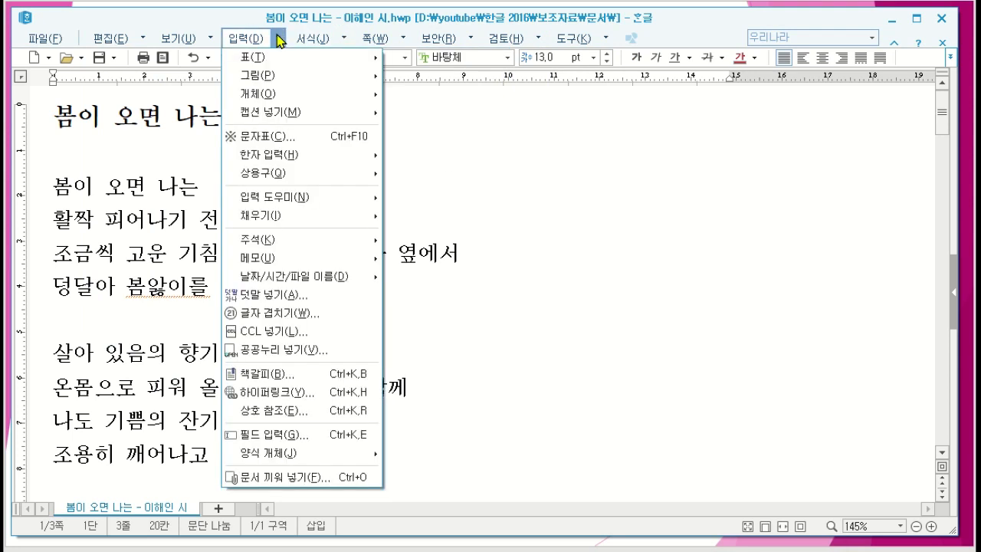
pyautogui.click(280, 40)
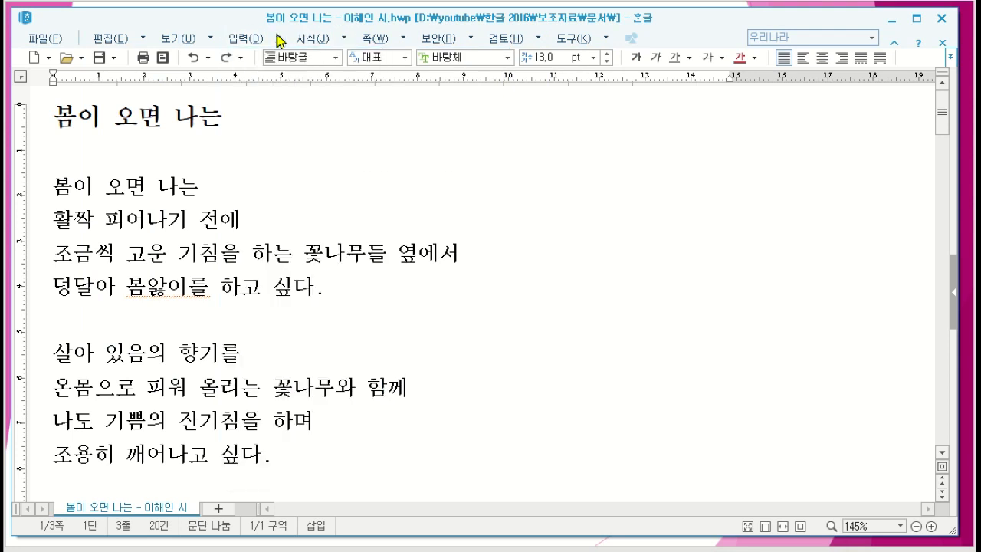
pyautogui.click(280, 40)
pyautogui.moveTo(212, 44)
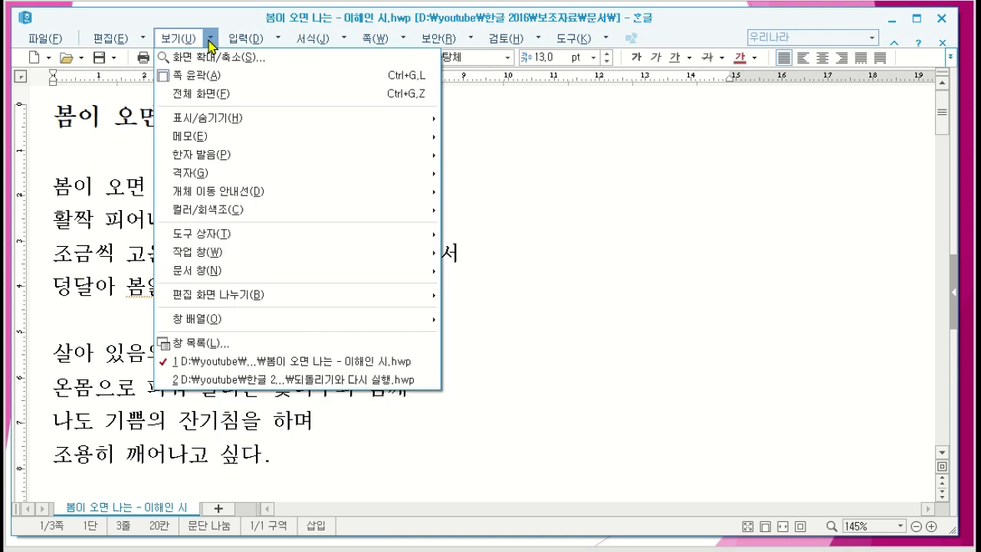
pyautogui.moveTo(141, 45)
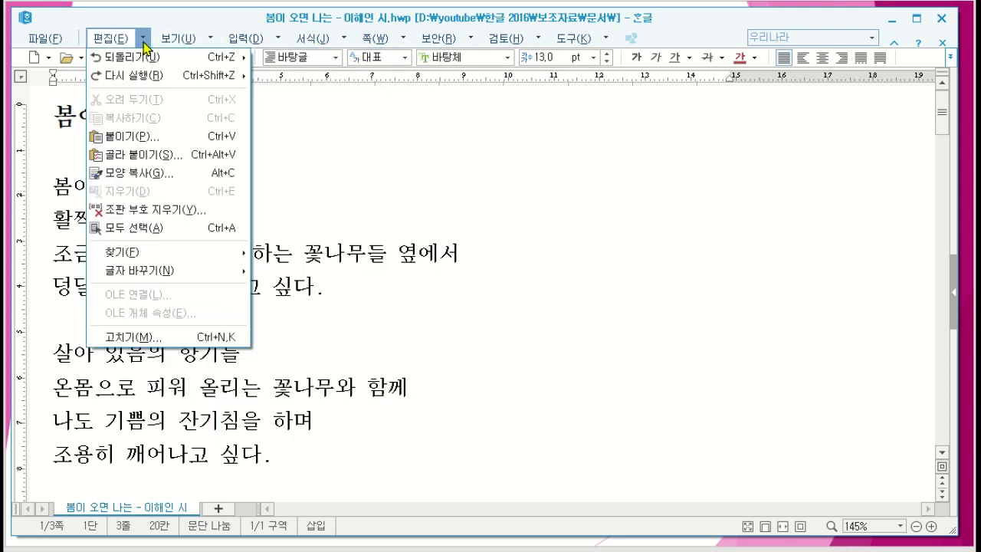
pyautogui.moveTo(365, 47)
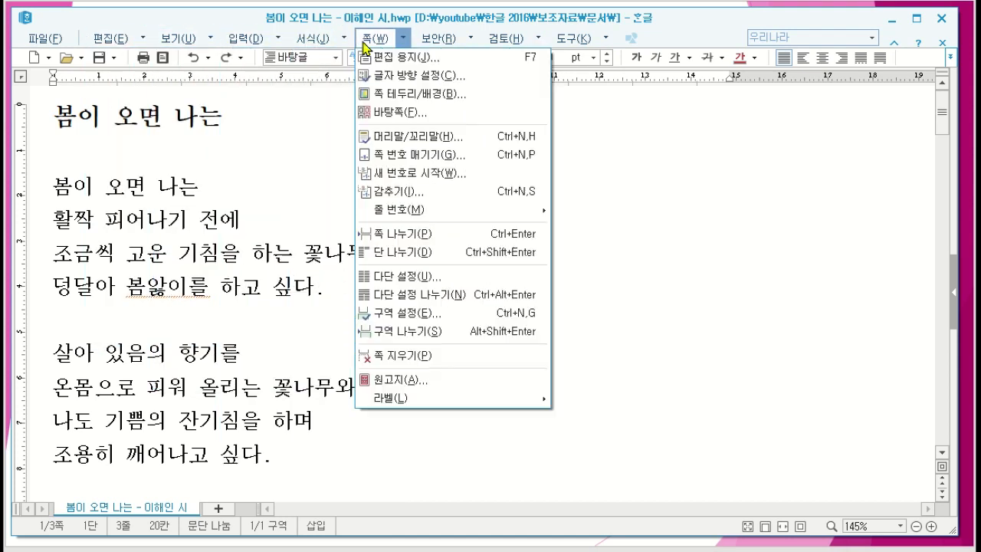
pyautogui.click(406, 47)
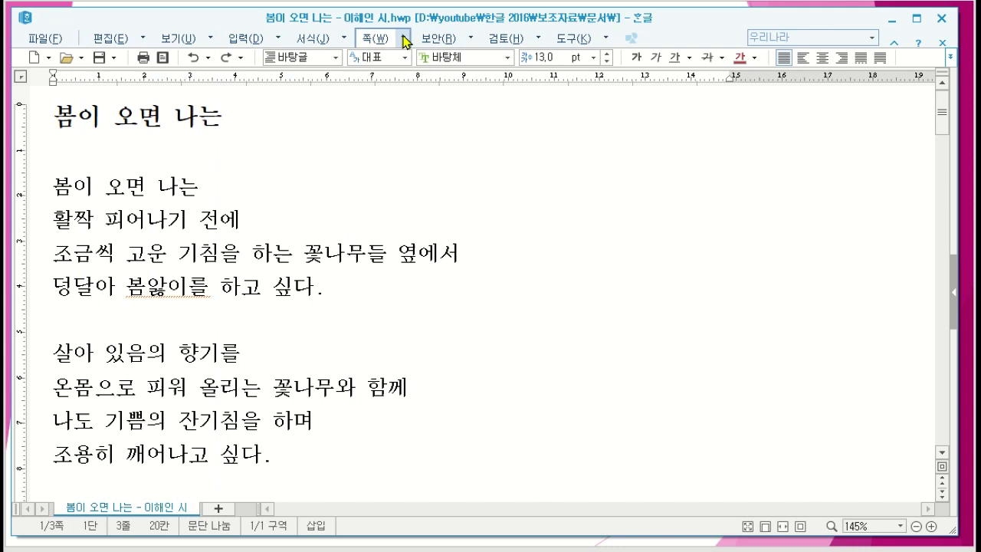
pyautogui.click(405, 41)
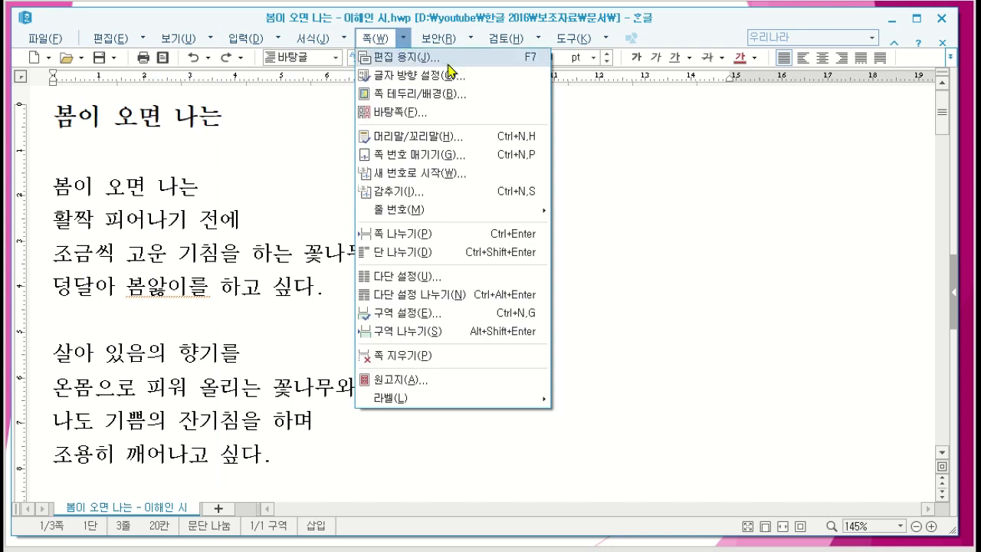
pyautogui.click(636, 211)
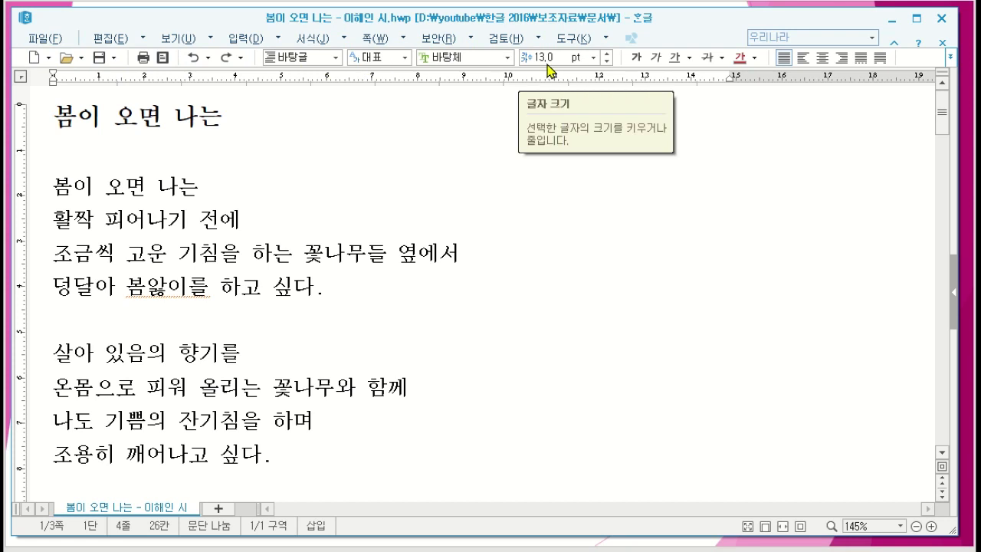
# Step: Compare the font size and formatting of the poem's title with those of the second and third verse lines
pyautogui.click(231, 223)
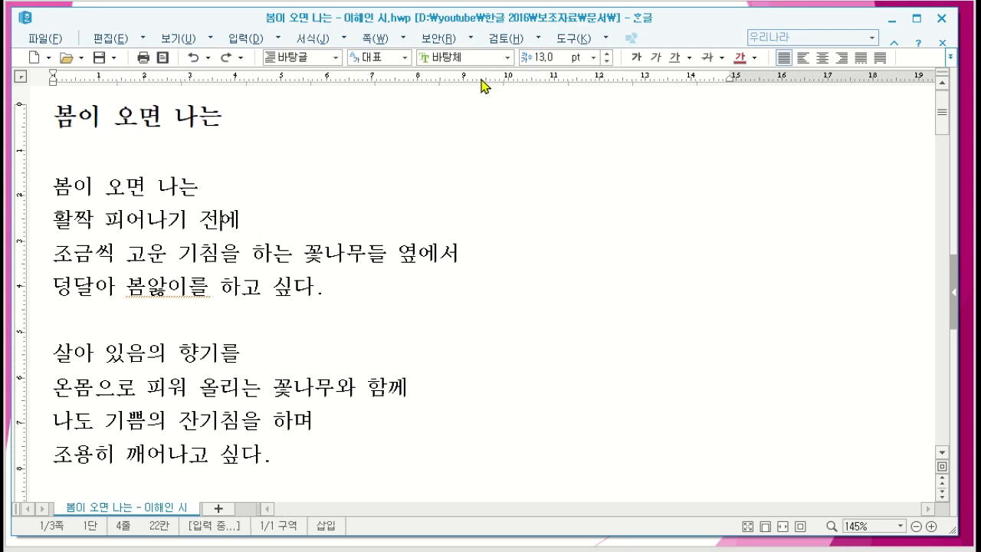
pyautogui.click(135, 115)
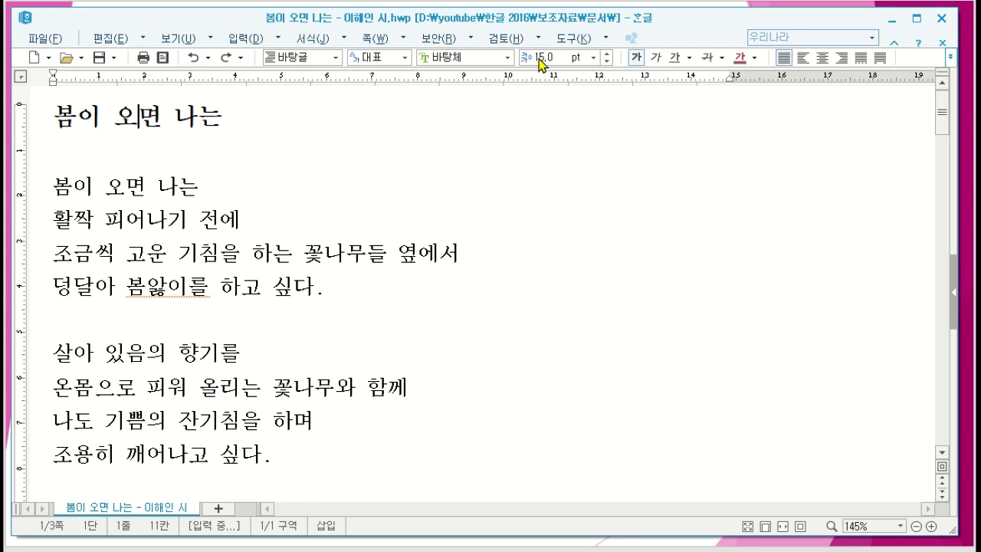
pyautogui.click(399, 267)
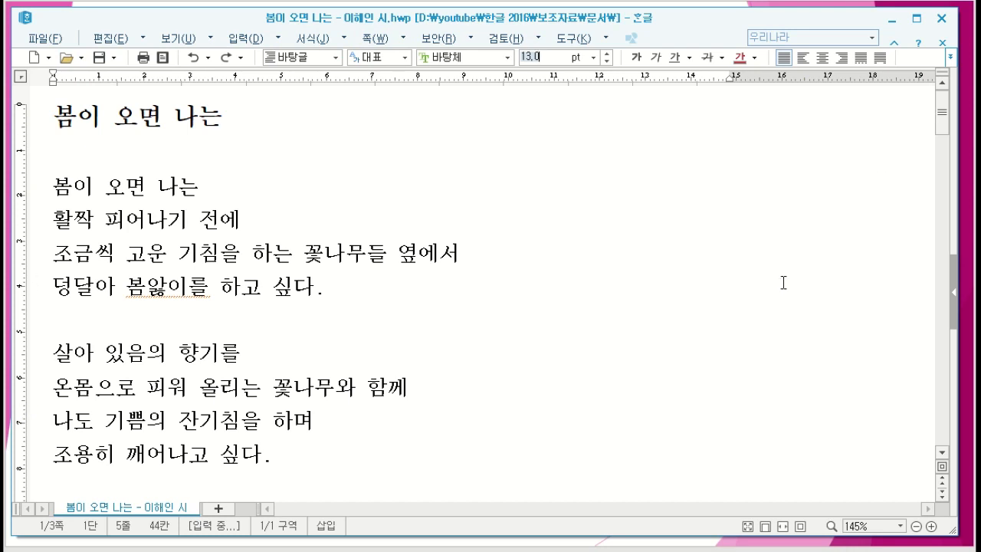
pyautogui.moveTo(943, 113)
pyautogui.mouseDown()
pyautogui.moveTo(920, 317)
pyautogui.moveTo(936, 131)
pyautogui.mouseUp()
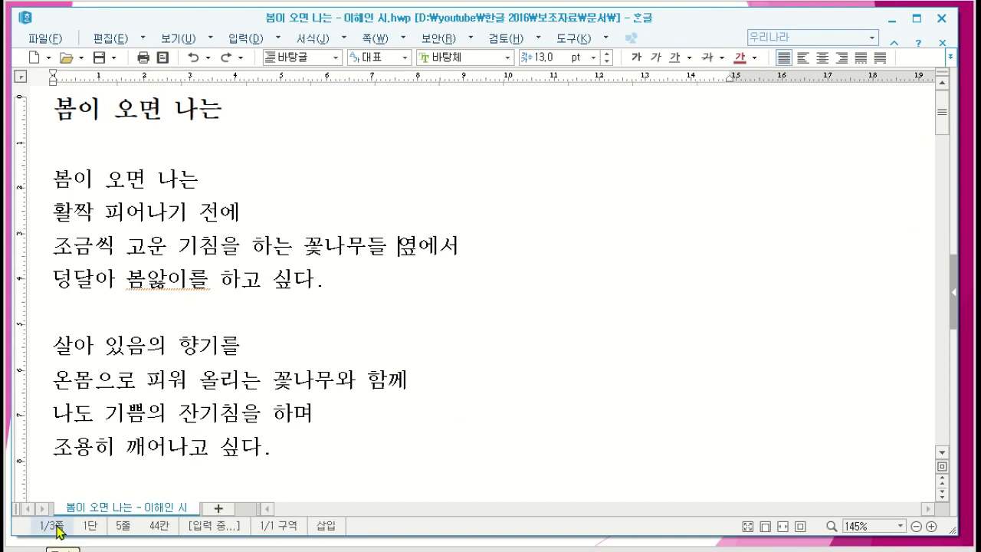
# Step: Switch the typing mode from insert to overwrite (수정) and back to insert (삽입)
pyautogui.click(328, 527)
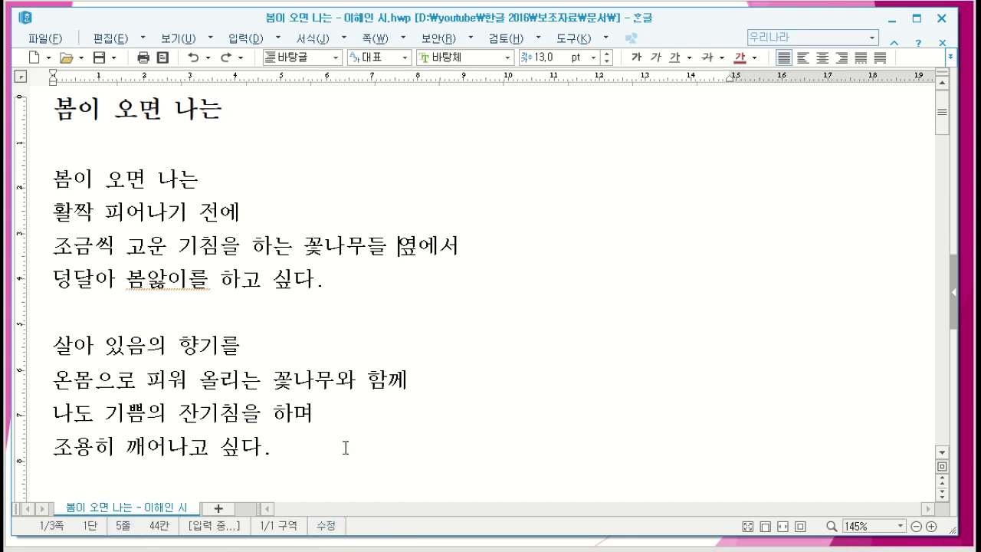
pyautogui.click(328, 527)
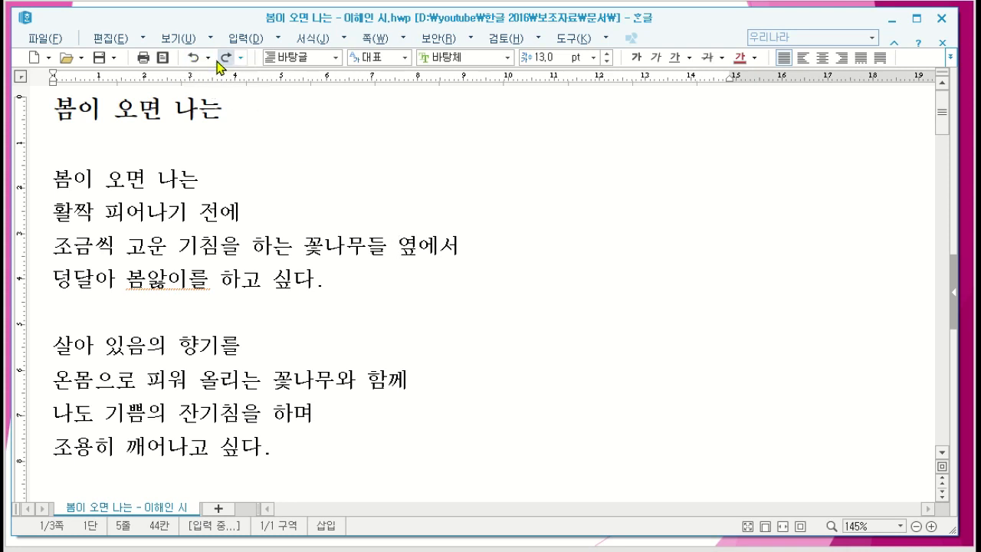
# Step: Undo all earlier edits one after another, including the title deletion and the first stanza's red font colour
pyautogui.click(222, 212)
pyautogui.scroll(1, 195, 113)
pyautogui.click(298, 265)
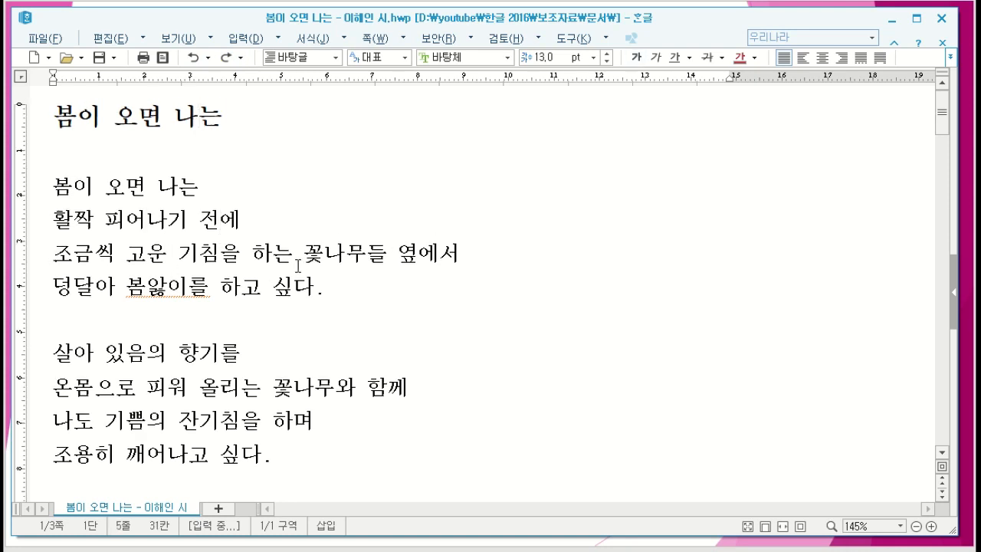
pyautogui.click(194, 61)
pyautogui.click(194, 61)
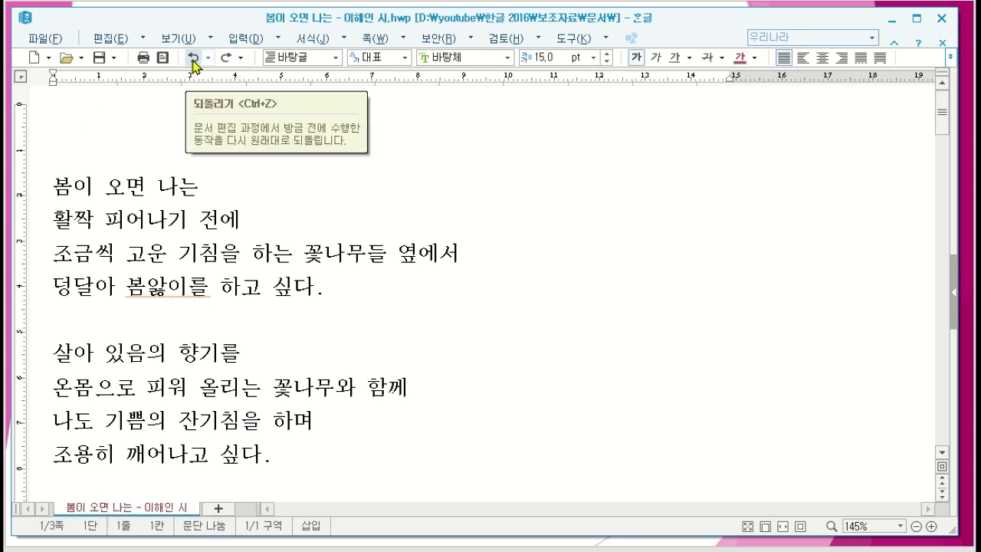
pyautogui.click(193, 61)
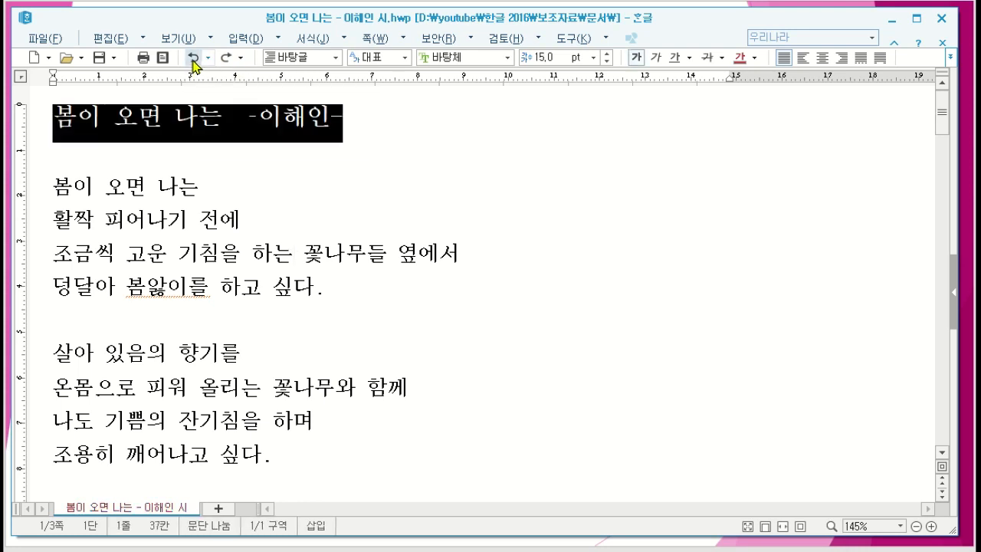
pyautogui.click(256, 189)
pyautogui.click(194, 61)
pyautogui.click(194, 62)
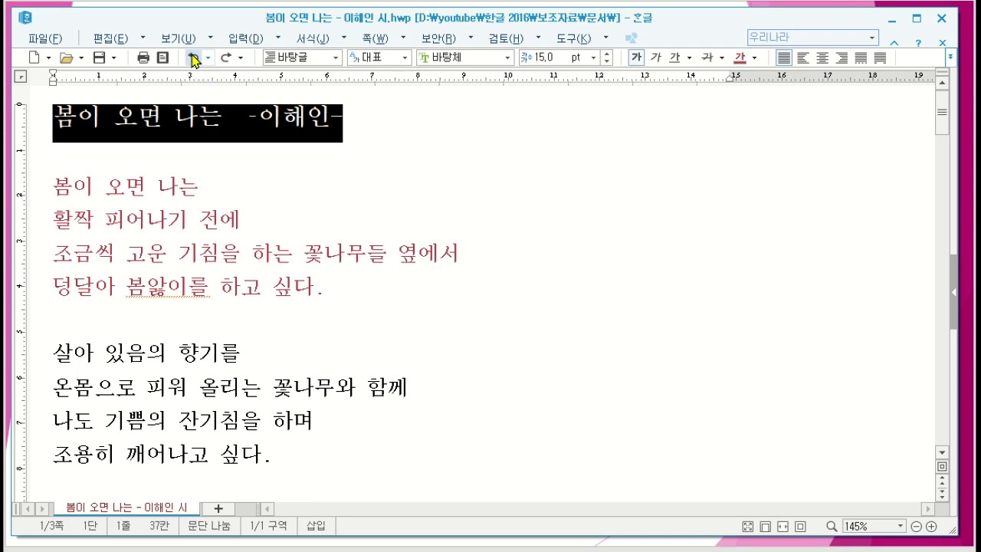
pyautogui.click(194, 61)
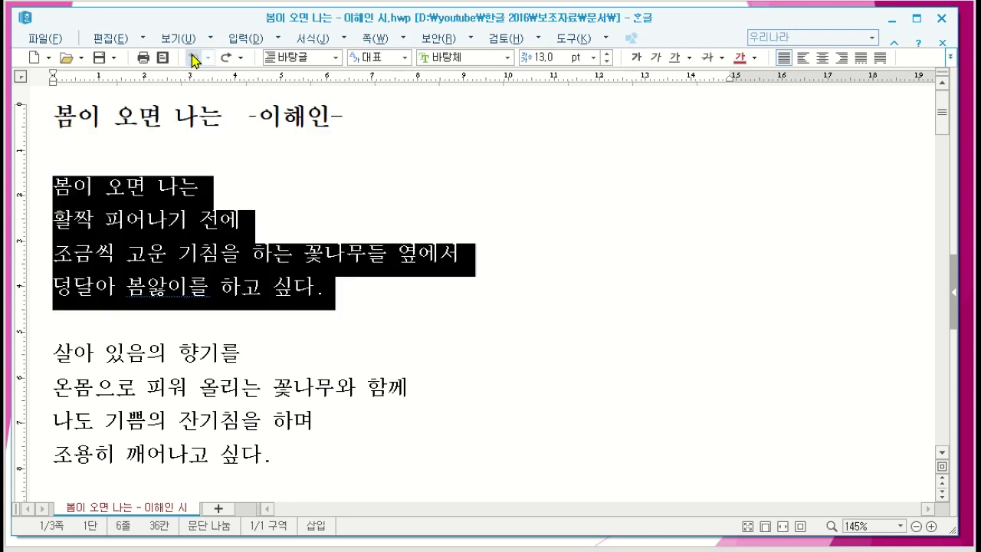
pyautogui.click(342, 152)
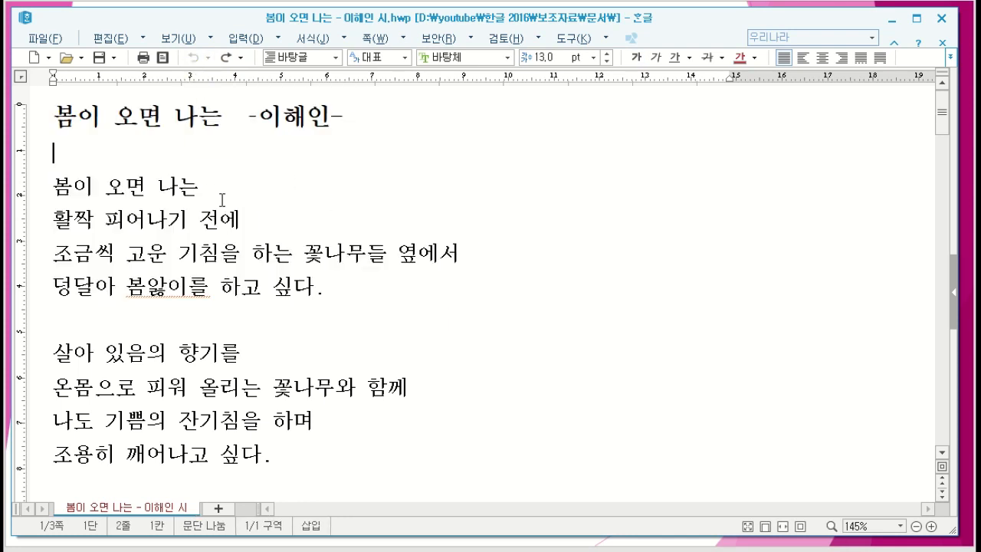
pyautogui.click(227, 60)
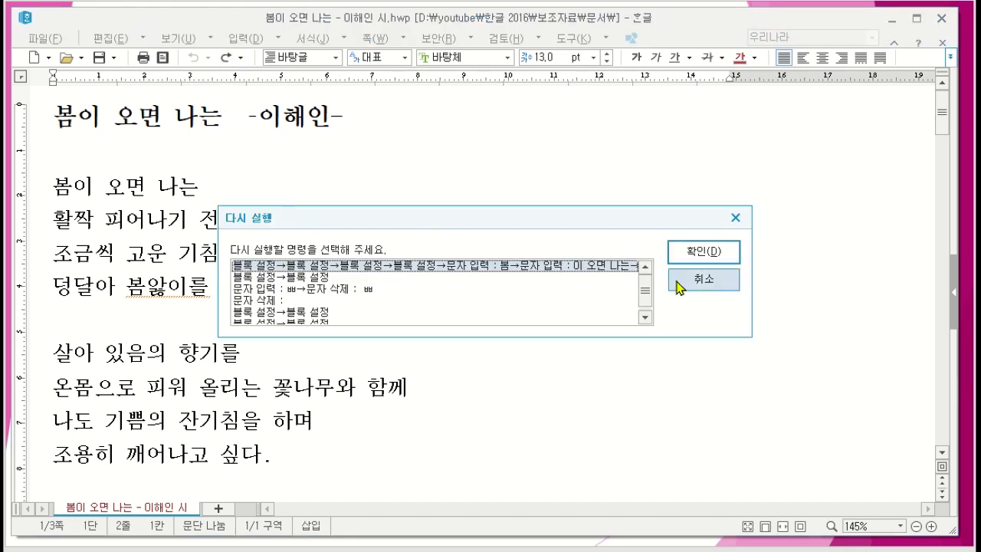
pyautogui.click(701, 280)
pyautogui.click(227, 59)
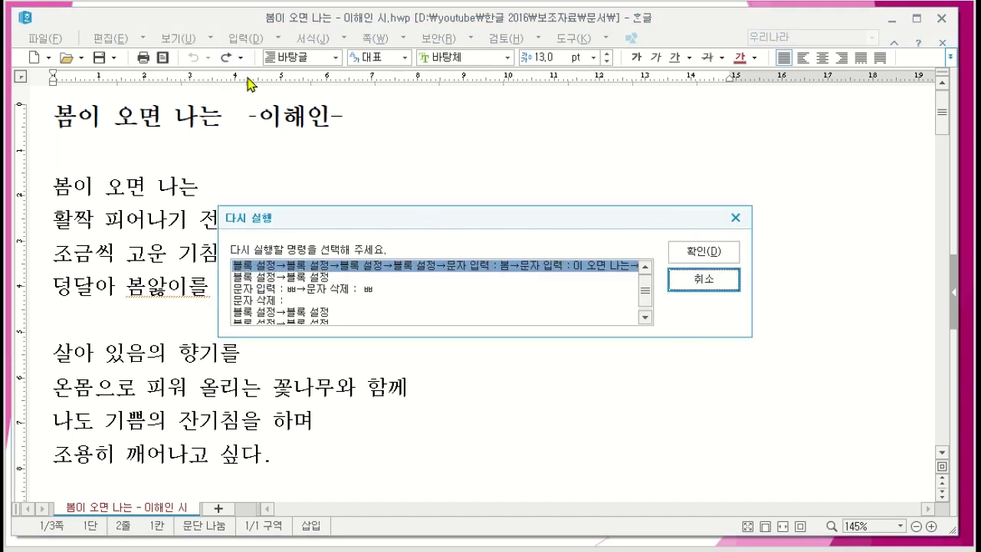
pyautogui.click(716, 282)
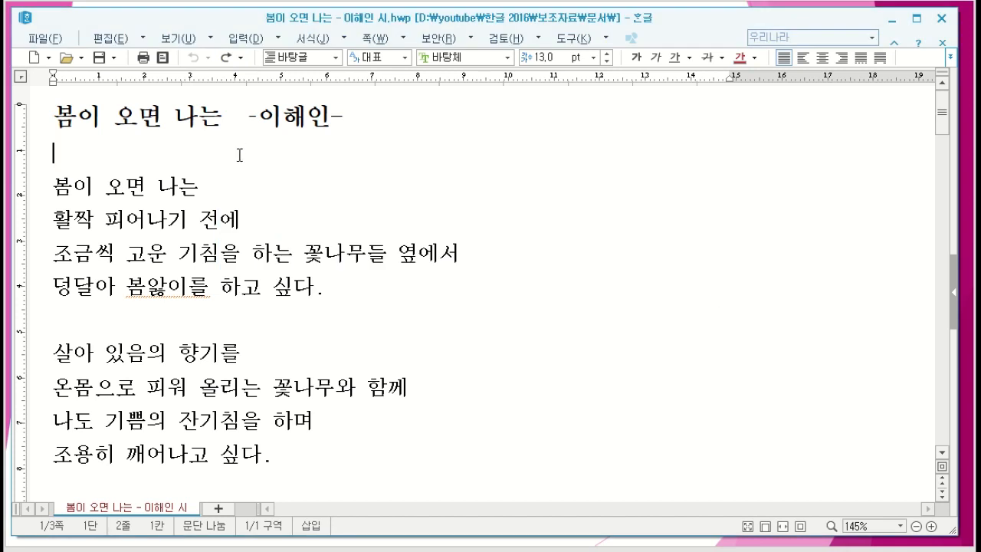
pyautogui.click(193, 59)
# Step: Apply the preset red font colour to the whole title line of the poem and deselect it
pyautogui.moveTo(53, 113); pyautogui.dragTo(372, 141)
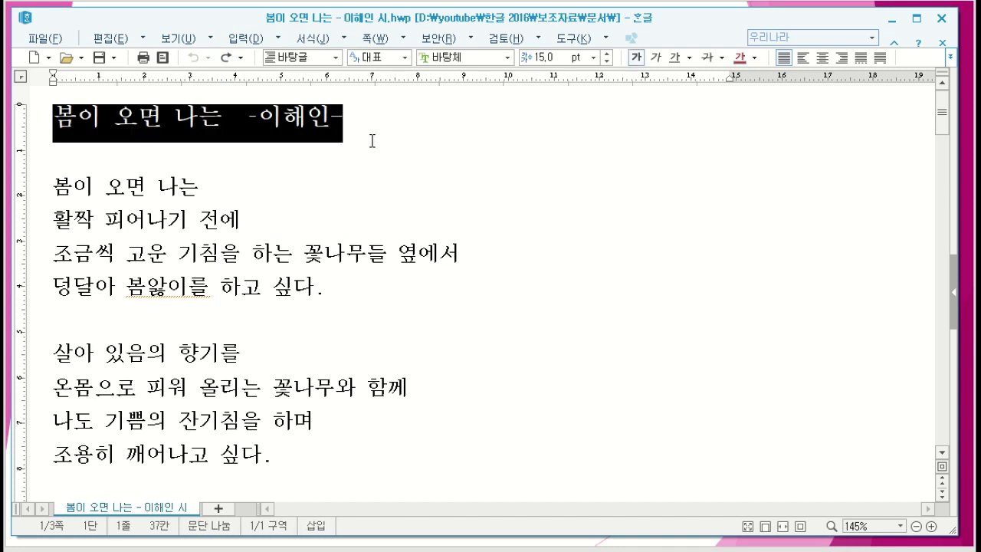
pyautogui.click(739, 58)
pyautogui.click(486, 183)
# Step: Apply the preset red font colour to all four lines of the poem's second stanza and deselect them
pyautogui.moveTo(52, 352); pyautogui.dragTo(439, 442)
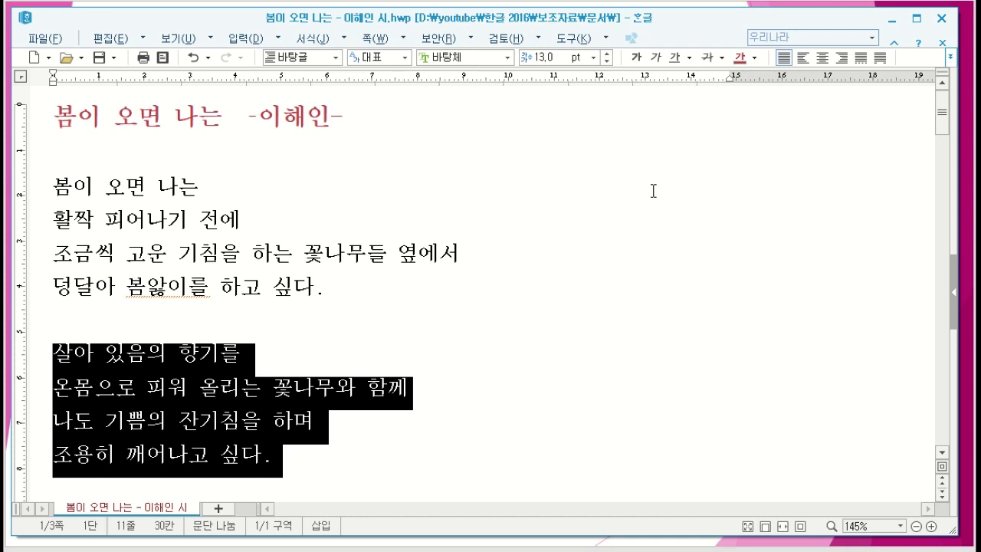
pyautogui.click(739, 58)
pyautogui.moveTo(619, 251); pyautogui.dragTo(608, 282)
pyautogui.click(613, 349)
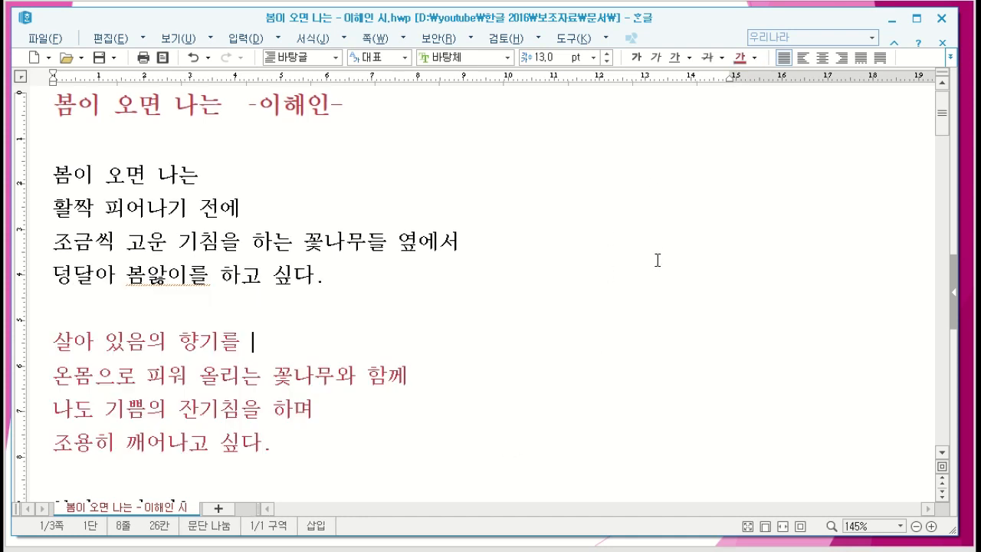
pyautogui.scroll(1, 652, 259)
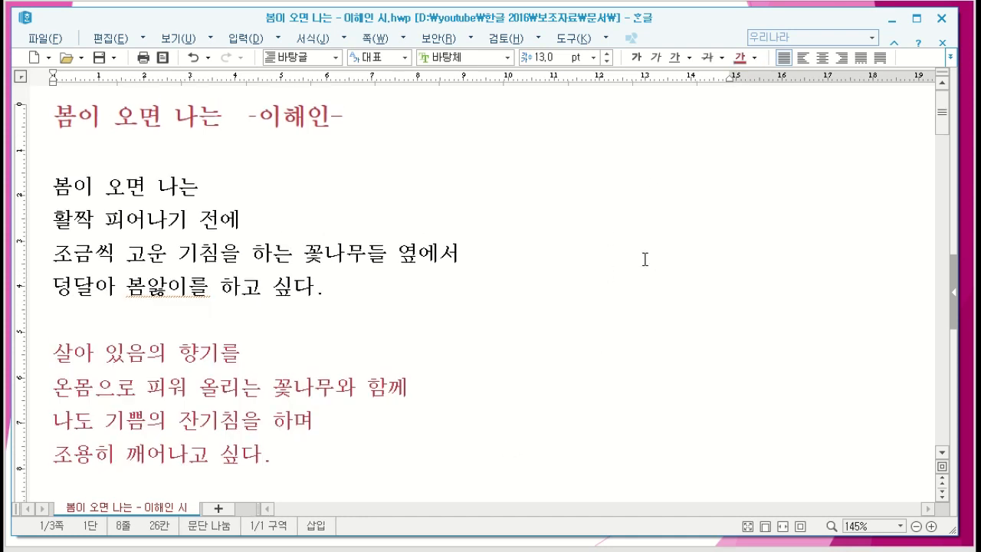
# Step: Undo the second stanza's red font colour and the title's red font colour one at a time, clearing the selection after each
pyautogui.click(192, 59)
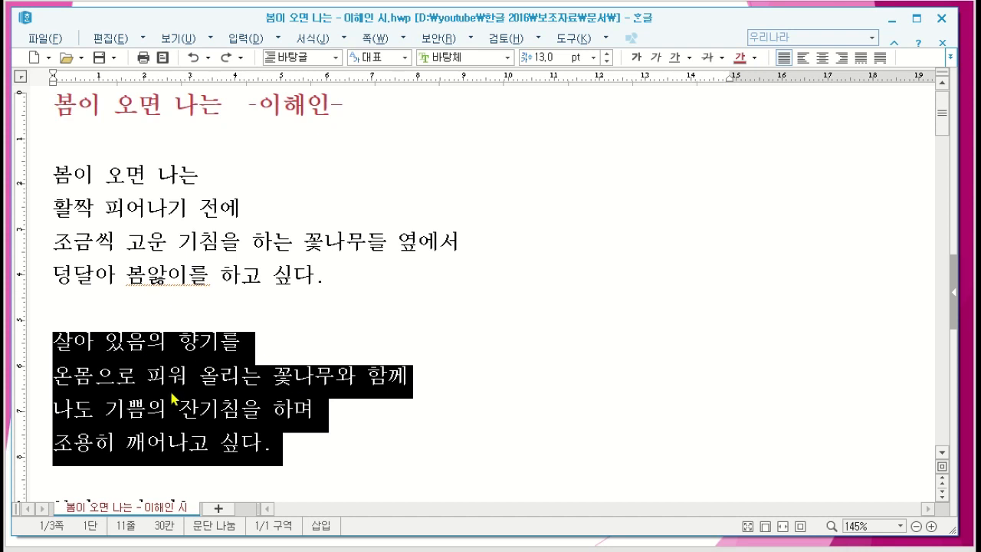
pyautogui.click(455, 393)
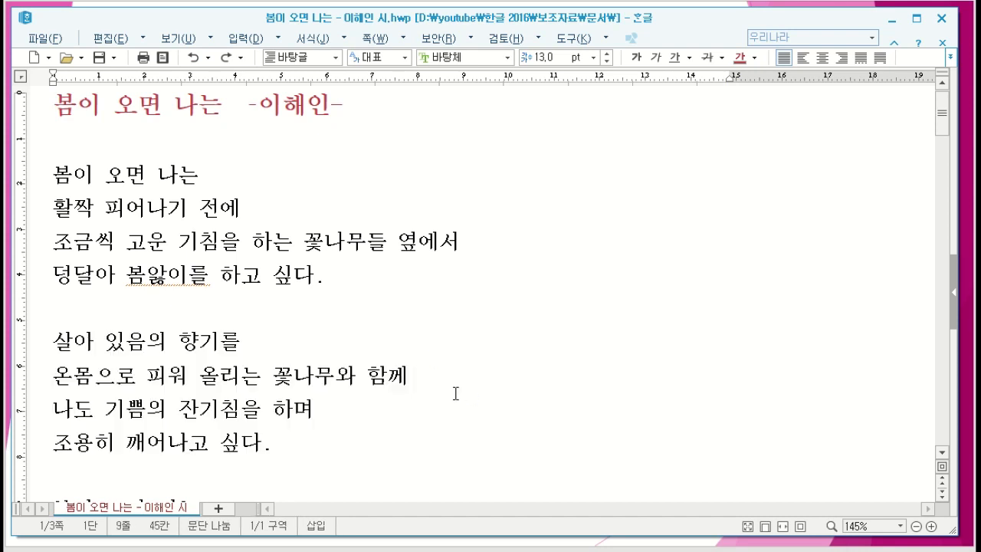
pyautogui.click(193, 59)
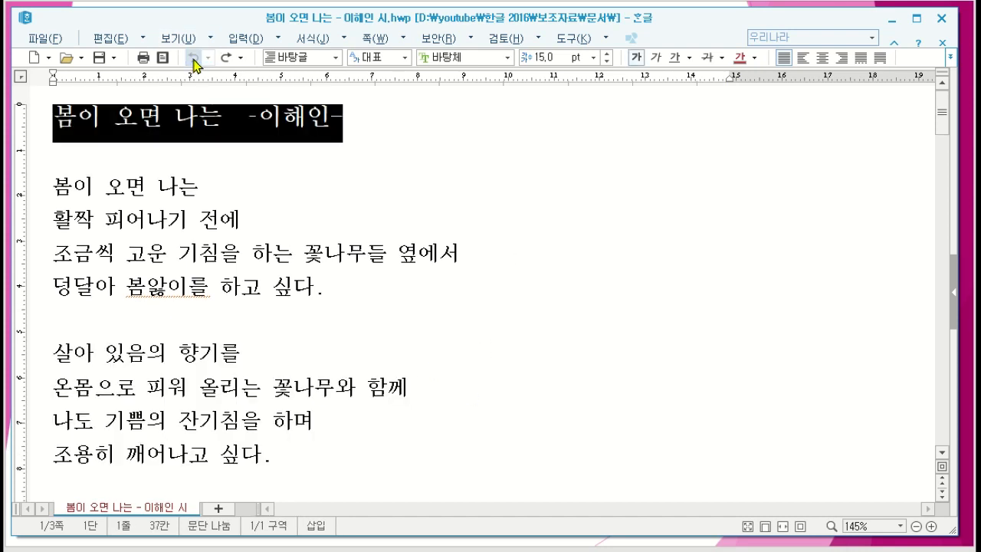
pyautogui.click(455, 184)
# Step: Apply the preset red font colour first to the title line and then to the second stanza, and deselect the text
pyautogui.moveTo(40, 124); pyautogui.dragTo(443, 130)
pyautogui.click(737, 58)
pyautogui.moveTo(47, 347); pyautogui.dragTo(331, 458)
pyautogui.click(737, 58)
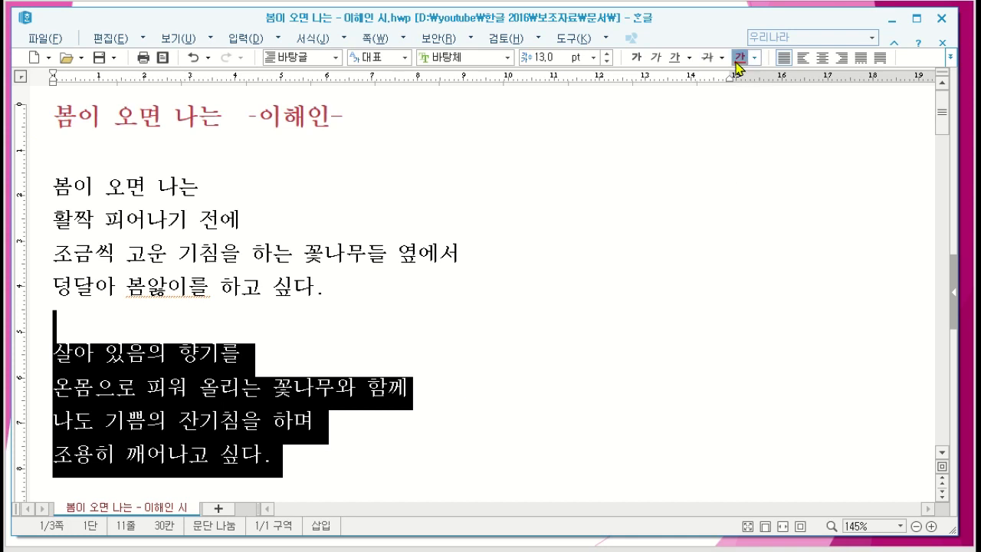
pyautogui.click(666, 251)
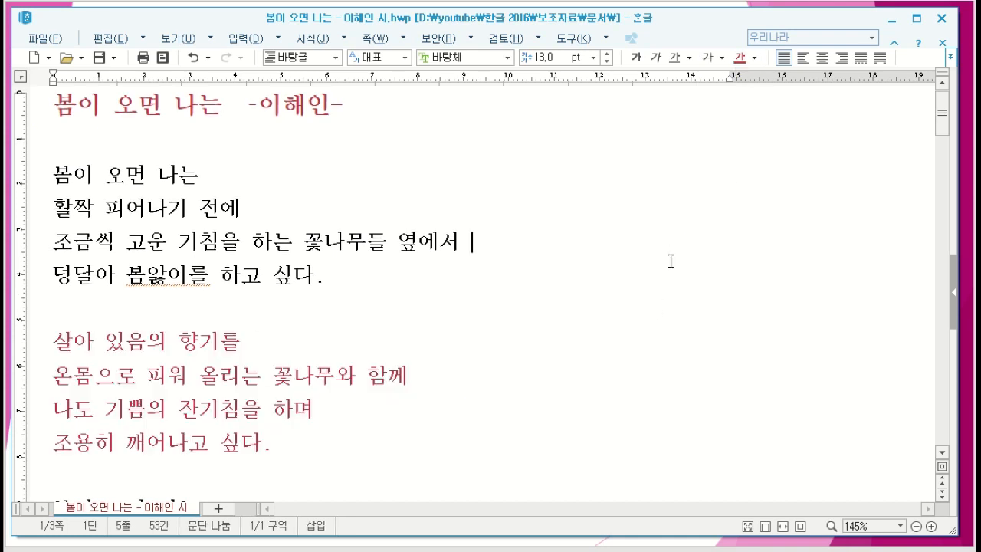
# Step: Undo the last two font colour changes one at a time, first the second stanza's and then the title's
pyautogui.click(193, 58)
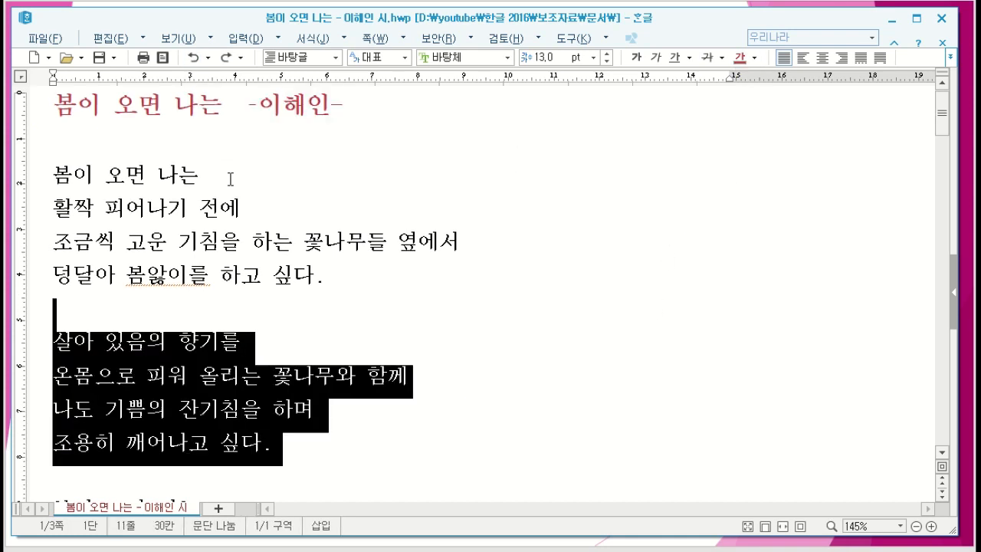
pyautogui.click(491, 354)
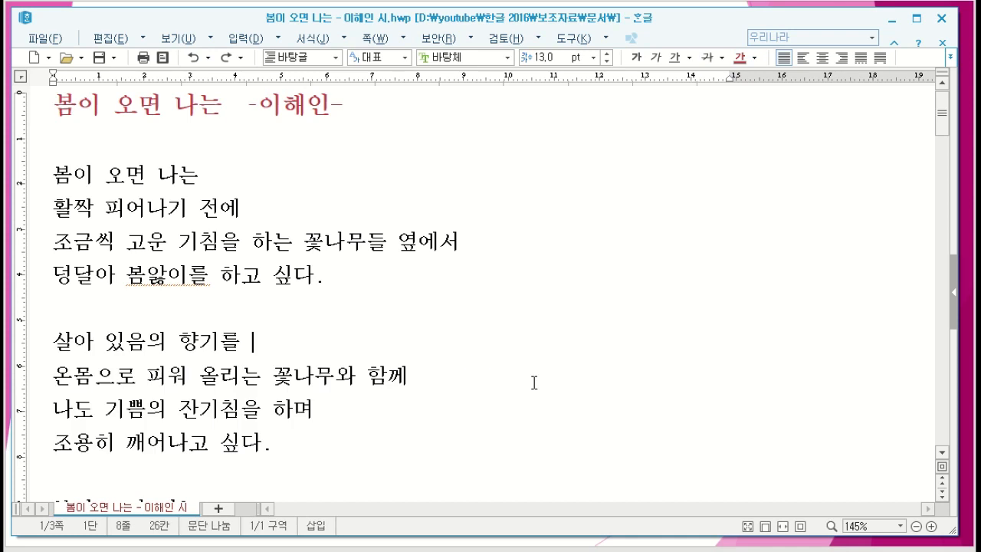
pyautogui.click(194, 58)
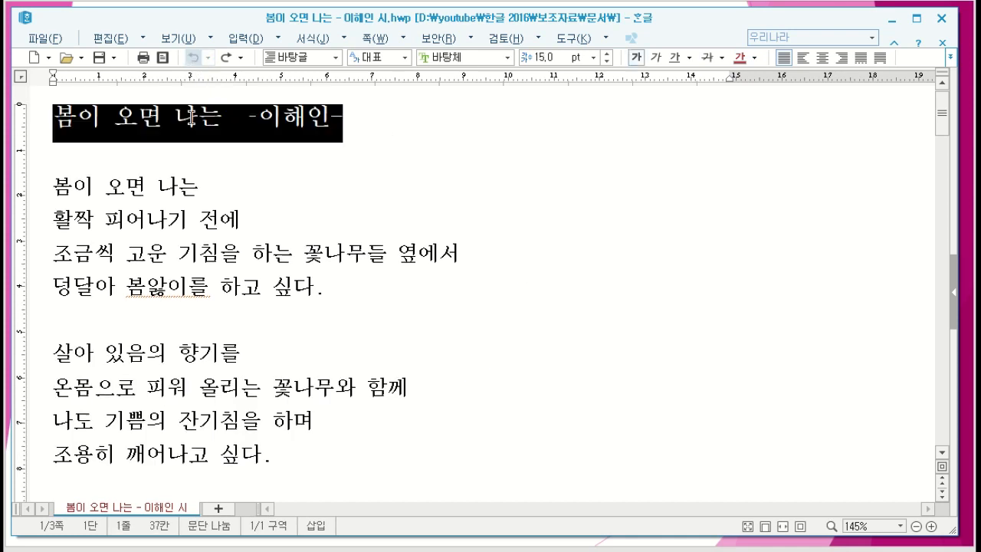
pyautogui.click(531, 220)
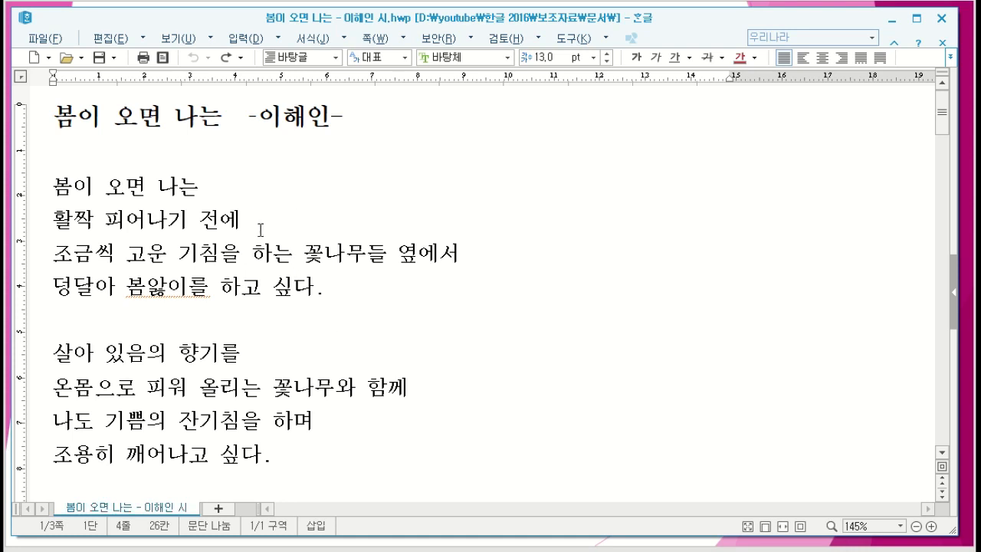
# Step: Apply the preset red font colour to the second stanza first and the title line second, deselecting the text after each
pyautogui.moveTo(55, 116); pyautogui.dragTo(342, 118)
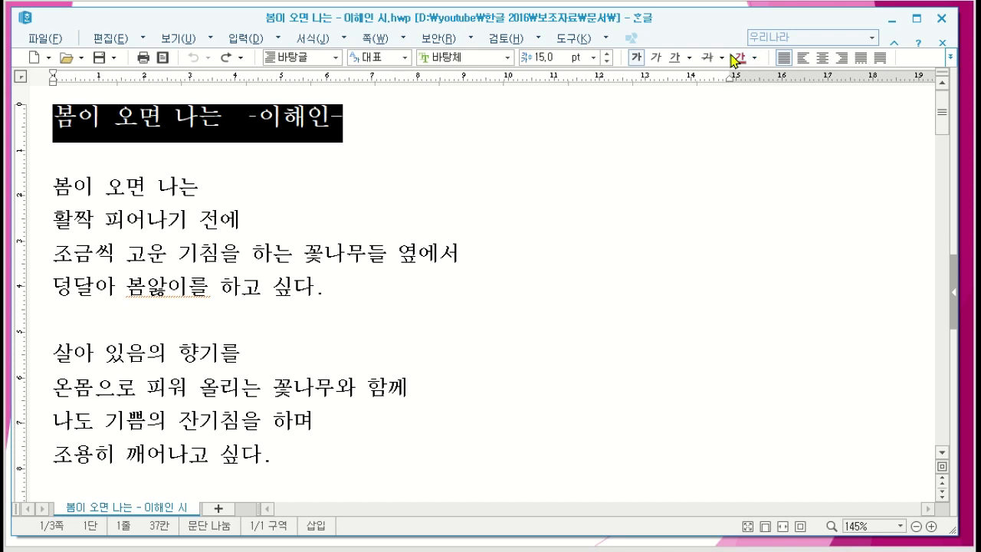
pyautogui.moveTo(56, 340); pyautogui.dragTo(306, 449)
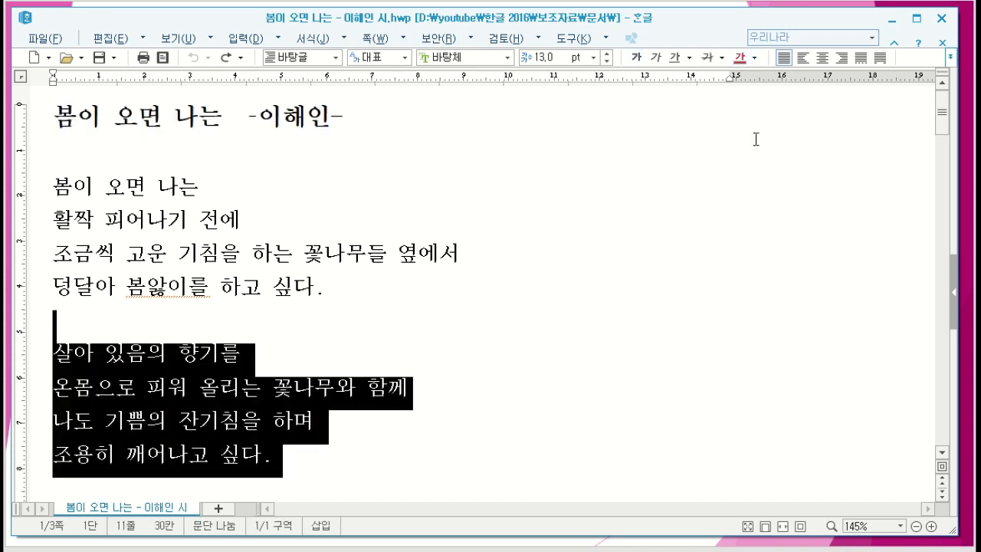
pyautogui.click(739, 59)
pyautogui.click(632, 272)
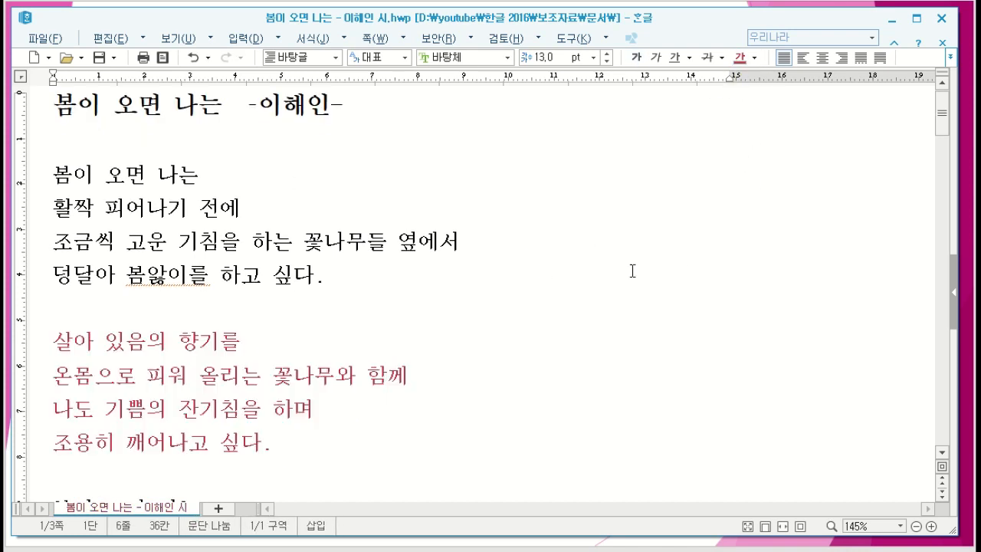
pyautogui.moveTo(52, 109); pyautogui.dragTo(443, 120)
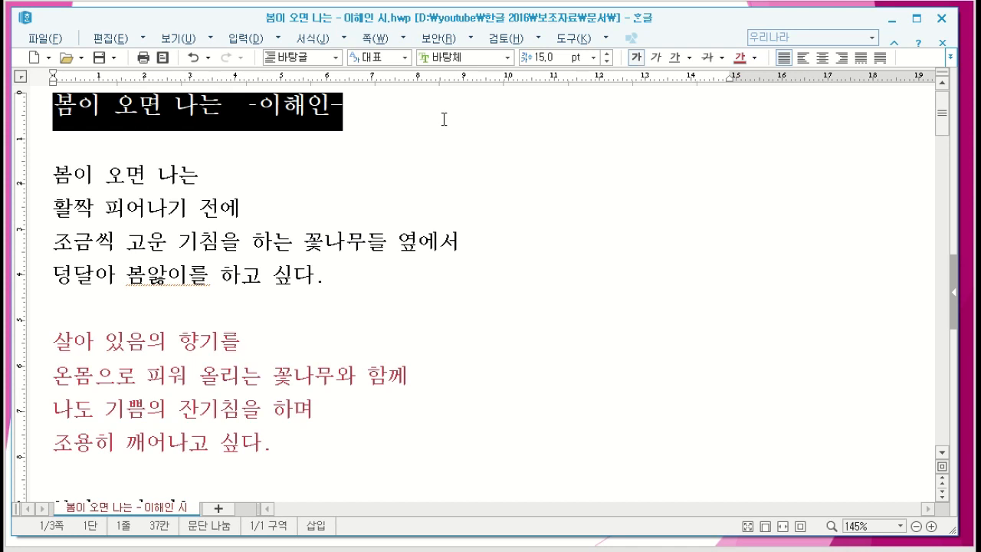
pyautogui.click(737, 59)
pyautogui.click(481, 247)
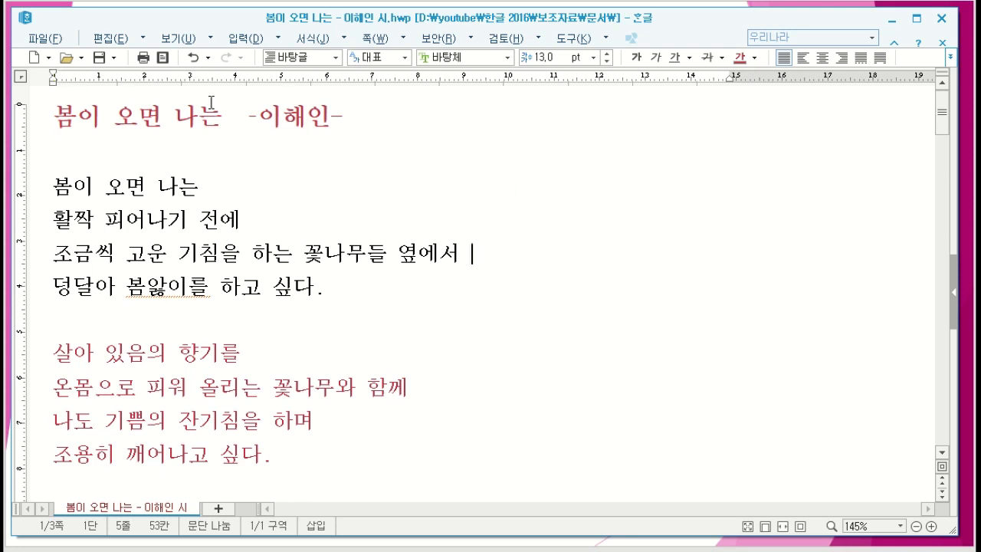
# Step: Undo the title's red font colour first and then the second stanza's, and clear the selection
pyautogui.click(193, 60)
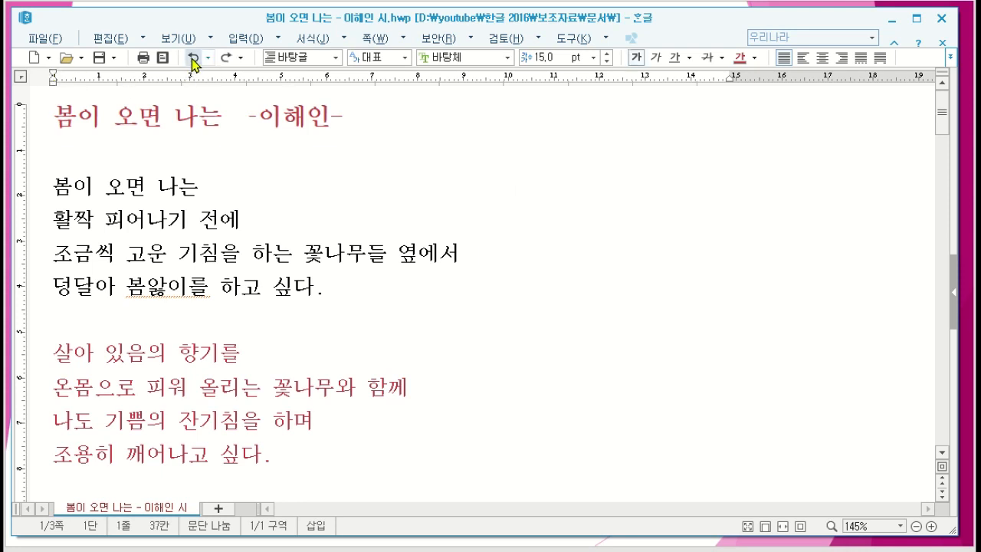
pyautogui.click(193, 60)
pyautogui.click(193, 59)
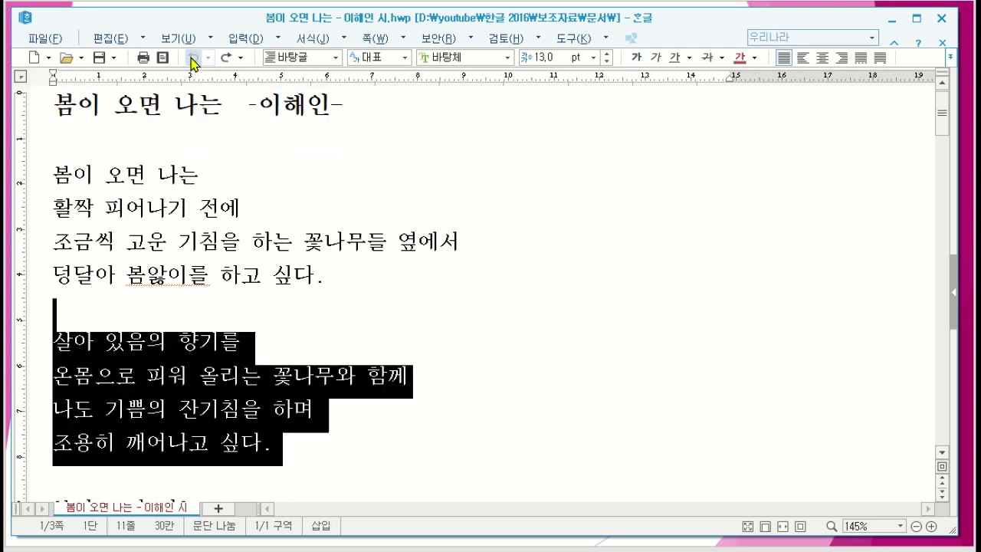
pyautogui.click(305, 184)
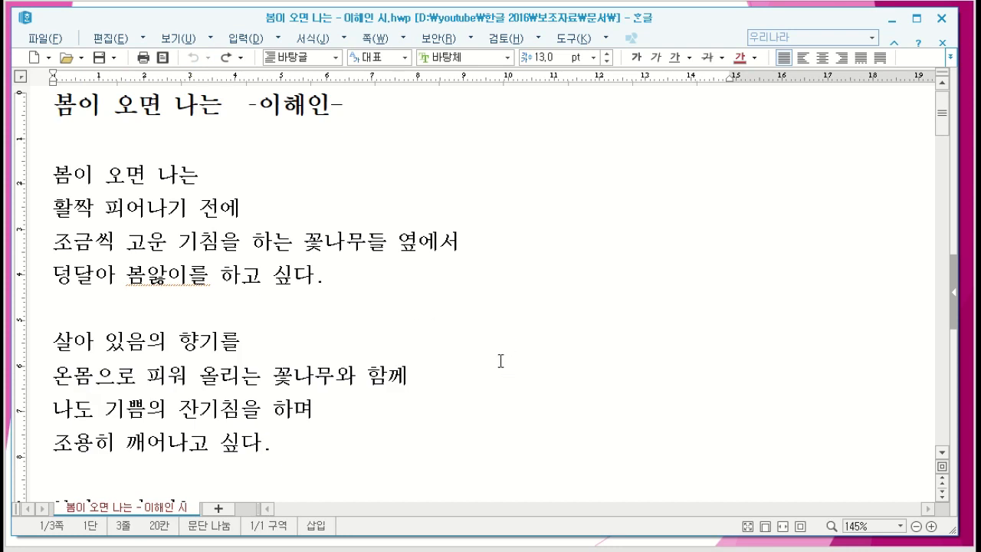
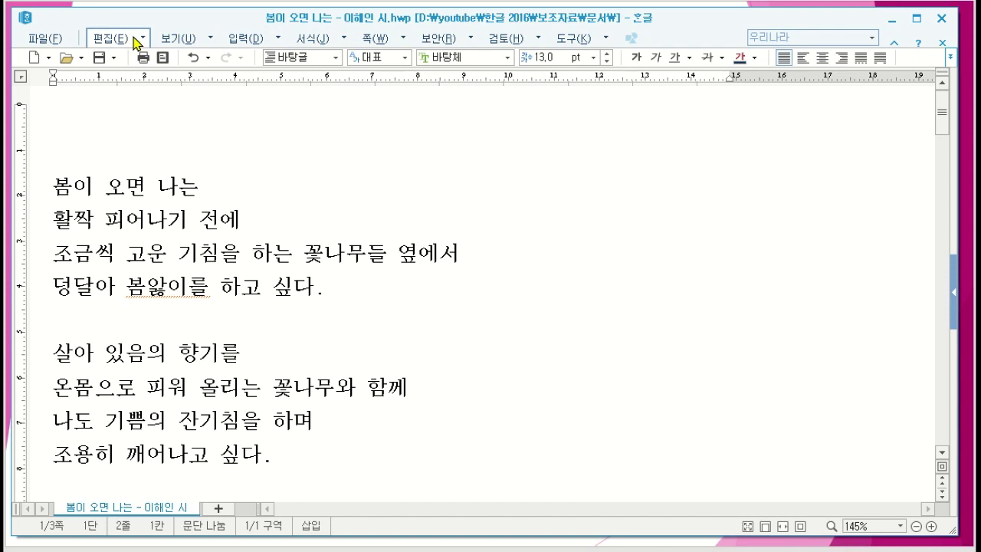
# Step: Examine the ribbon command sets for editing, viewing, input, formatting and page layout, and return to the editing commands
pyautogui.click(139, 38)
pyautogui.moveTo(211, 43)
pyautogui.click(280, 40)
pyautogui.click(105, 42)
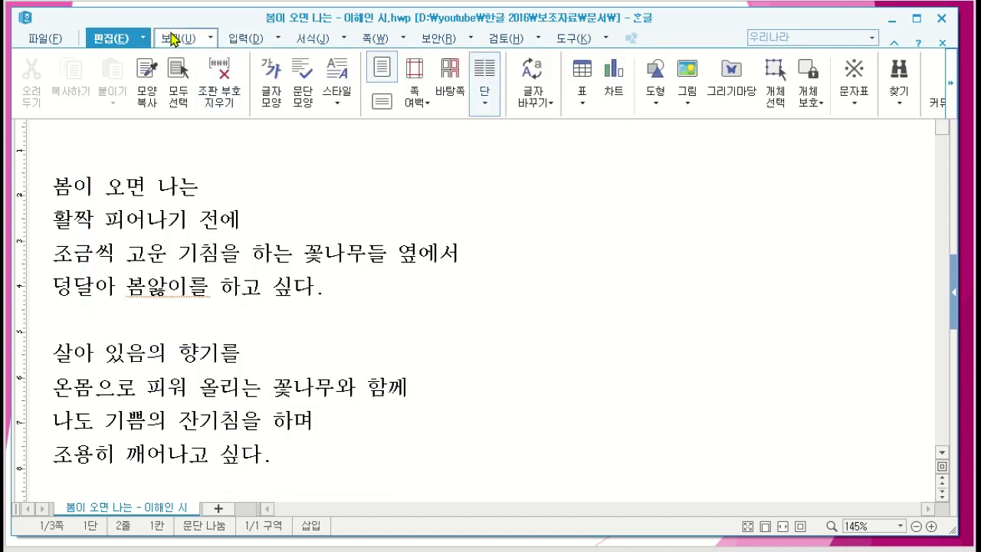
pyautogui.click(176, 38)
pyautogui.click(233, 40)
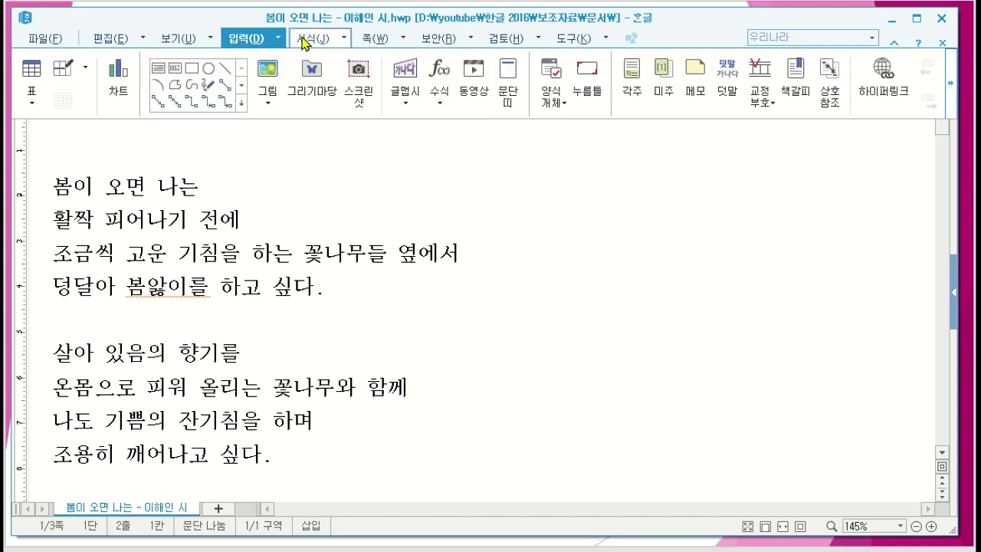
pyautogui.click(307, 40)
pyautogui.click(373, 41)
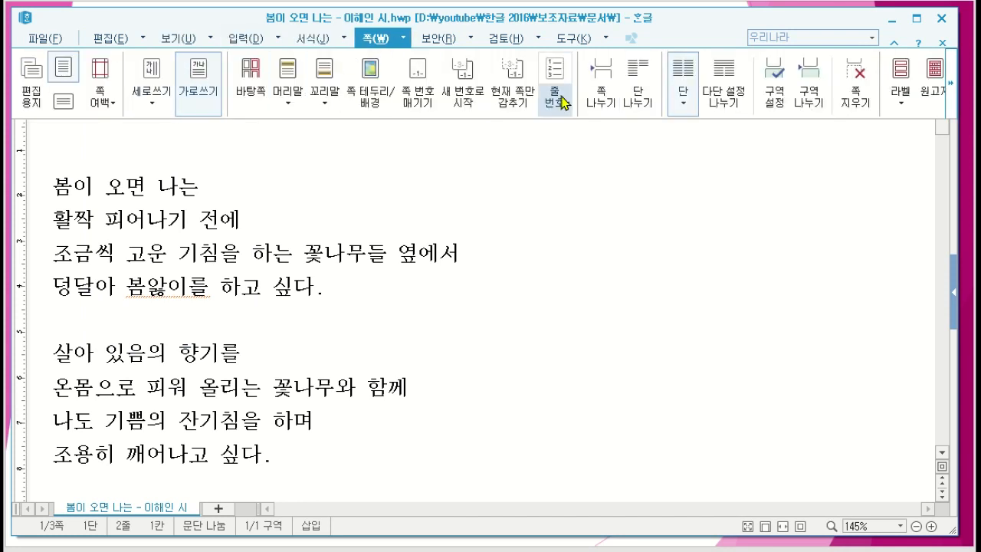
pyautogui.click(113, 38)
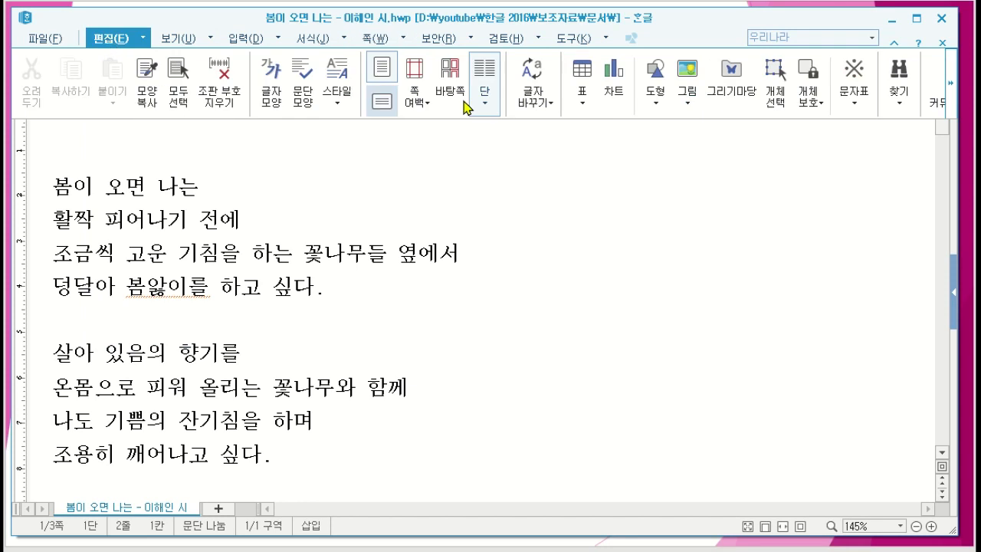
# Step: Collapse the ribbon and examine the full command lists for editing, viewing and input, closing each one
pyautogui.click(145, 39)
pyautogui.click(145, 38)
pyautogui.click(145, 38)
pyautogui.click(145, 38)
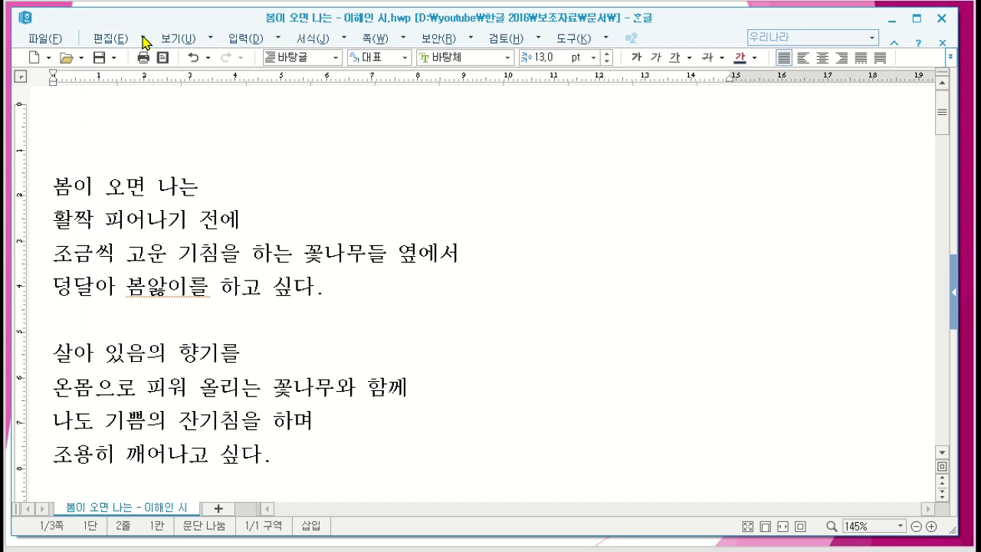
pyautogui.click(145, 40)
pyautogui.click(144, 40)
pyautogui.click(144, 40)
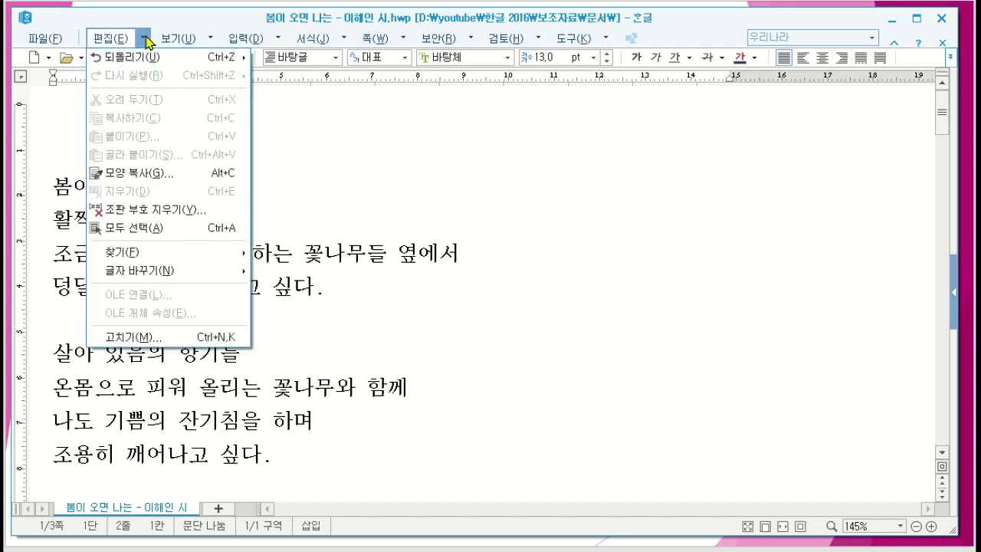
pyautogui.click(210, 40)
pyautogui.click(210, 40)
pyautogui.click(210, 40)
pyautogui.click(277, 41)
pyautogui.click(277, 40)
pyautogui.click(276, 41)
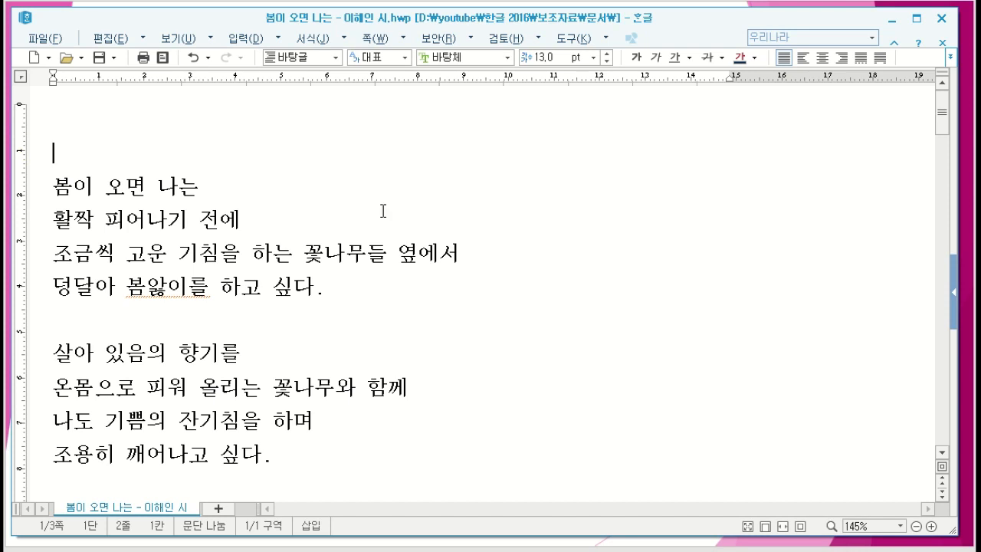
# Step: Open a blank document in a new tab and close that document again
pyautogui.moveTo(943, 113)
pyautogui.mouseDown()
pyautogui.moveTo(942, 282)
pyautogui.moveTo(943, 96)
pyautogui.mouseUp()
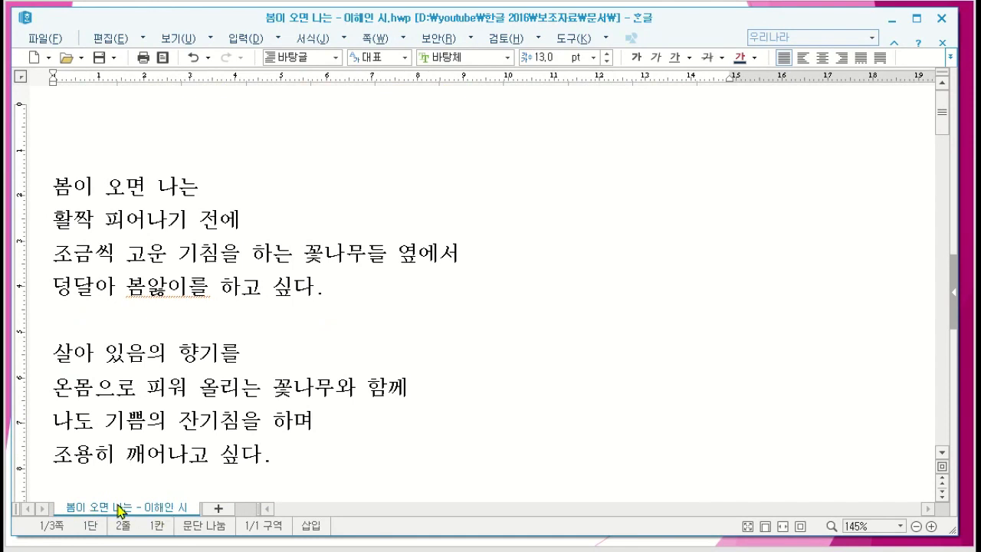
pyautogui.click(218, 509)
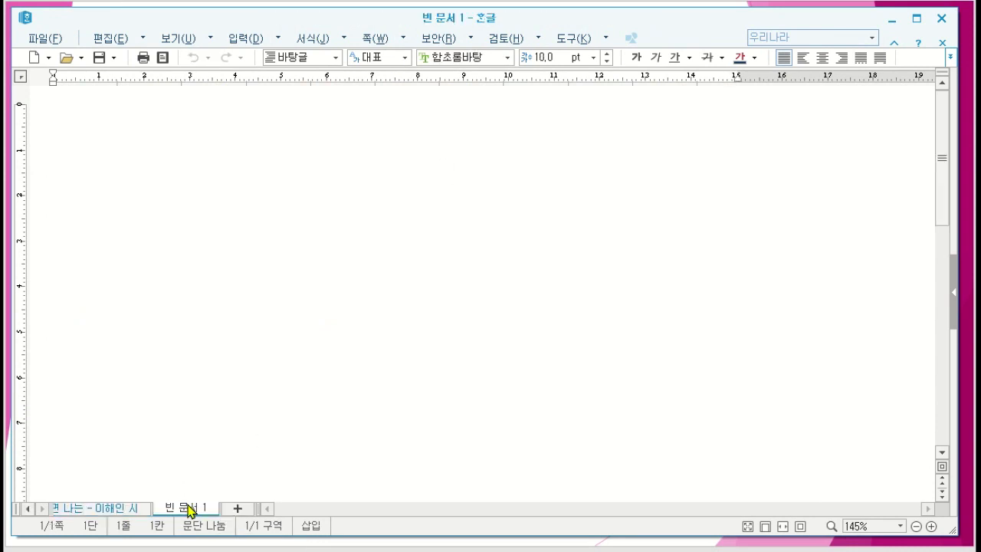
pyautogui.rightClick(189, 510)
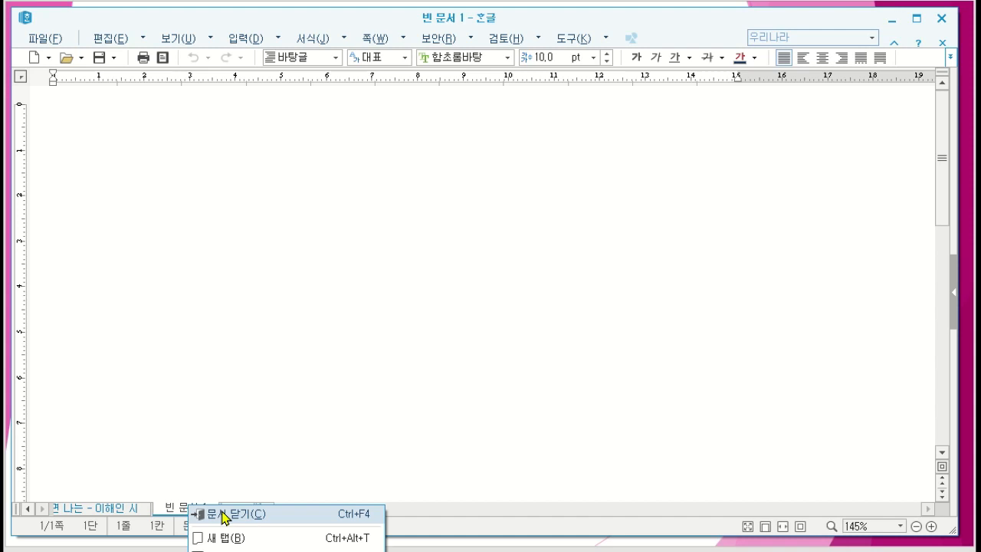
pyautogui.click(225, 515)
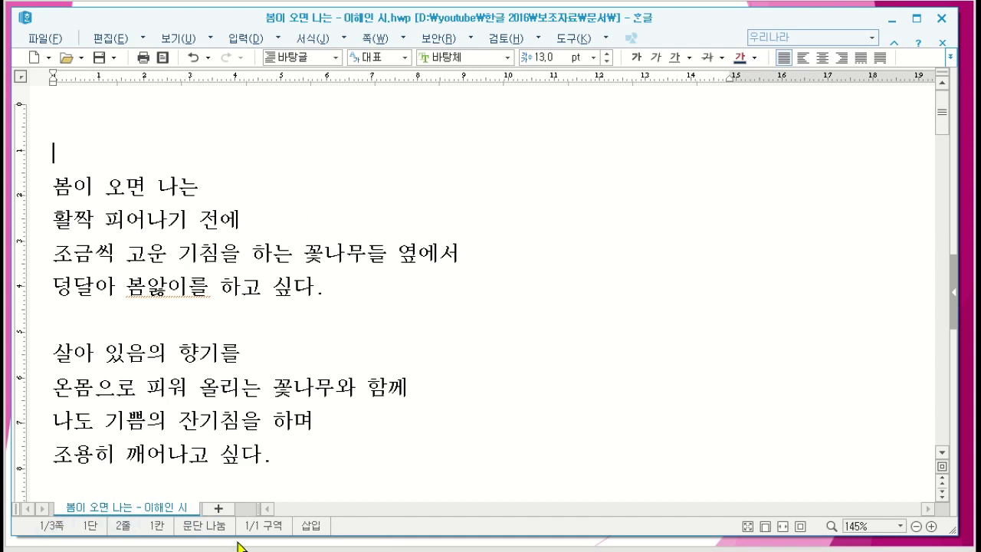
# Step: Switch the typing mode from insert (삽입) to overwrite (수정) and back to insert
pyautogui.click(318, 527)
pyautogui.click(314, 529)
# Step: Enter the title 봄이 오면 나는 on the empty line above the poem and place the cursor in the poem's first line
pyautogui.click(80, 132)
pyautogui.write('봄이 오면 나는')
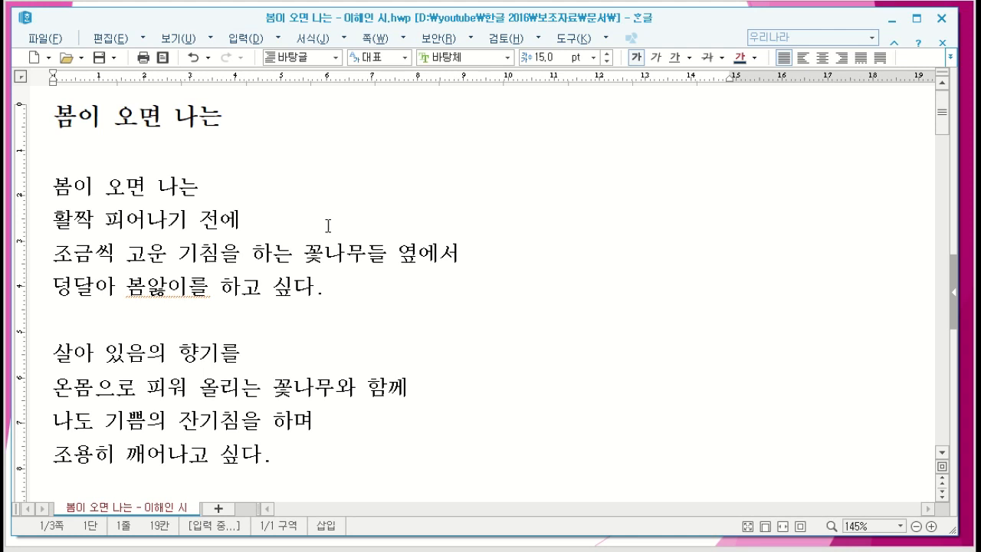
pyautogui.click(276, 193)
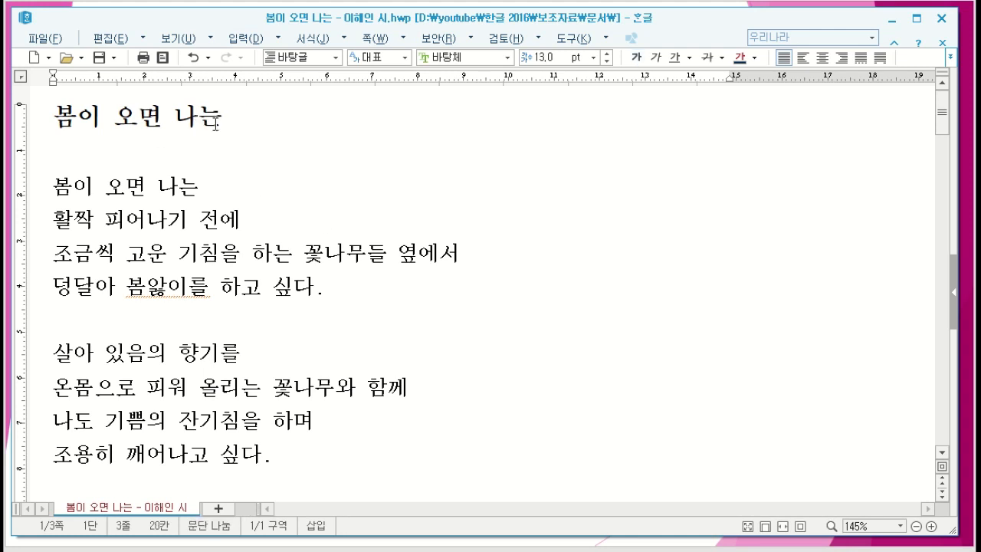
# Step: Apply the preset red font colour to the title line and deselect it
pyautogui.moveTo(51, 110); pyautogui.dragTo(229, 124)
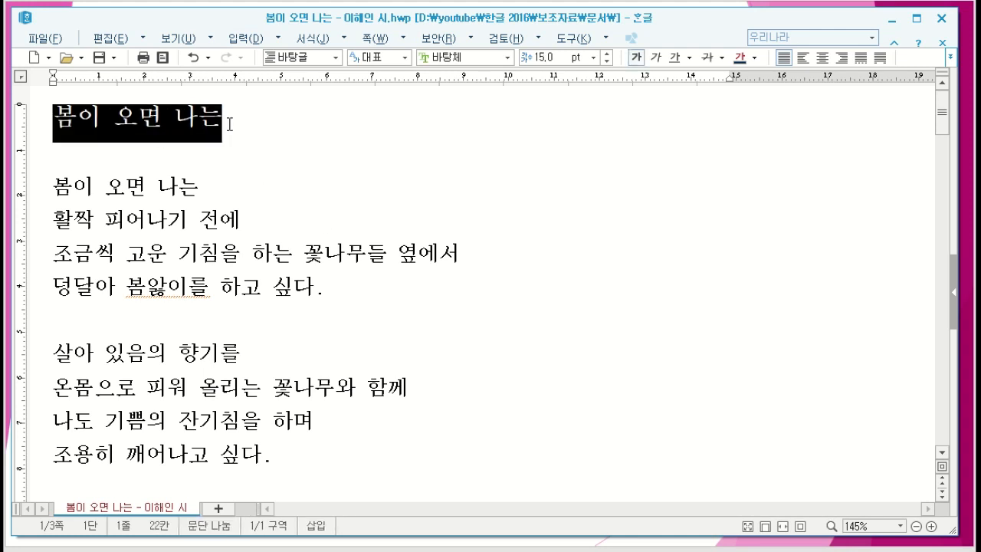
pyautogui.click(754, 58)
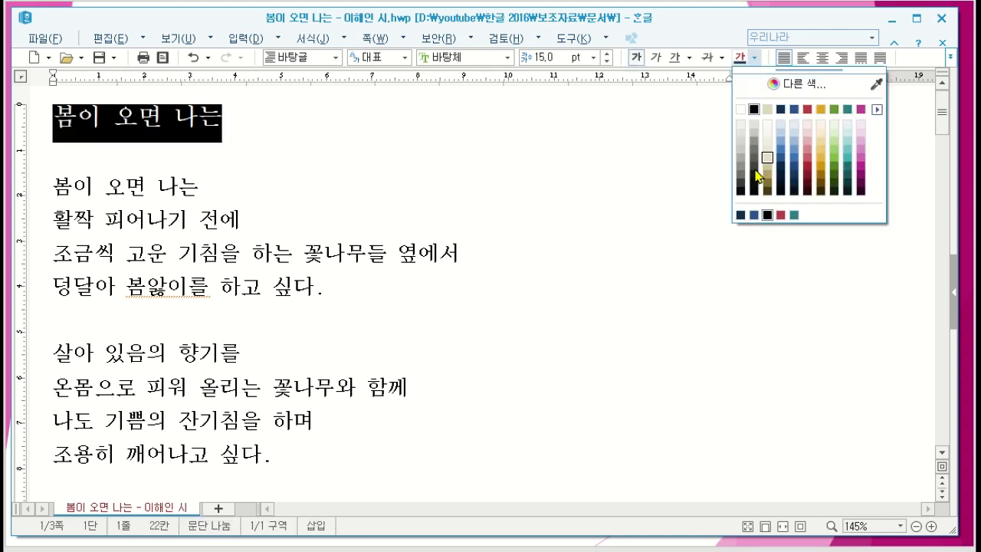
pyautogui.click(807, 110)
pyautogui.click(539, 169)
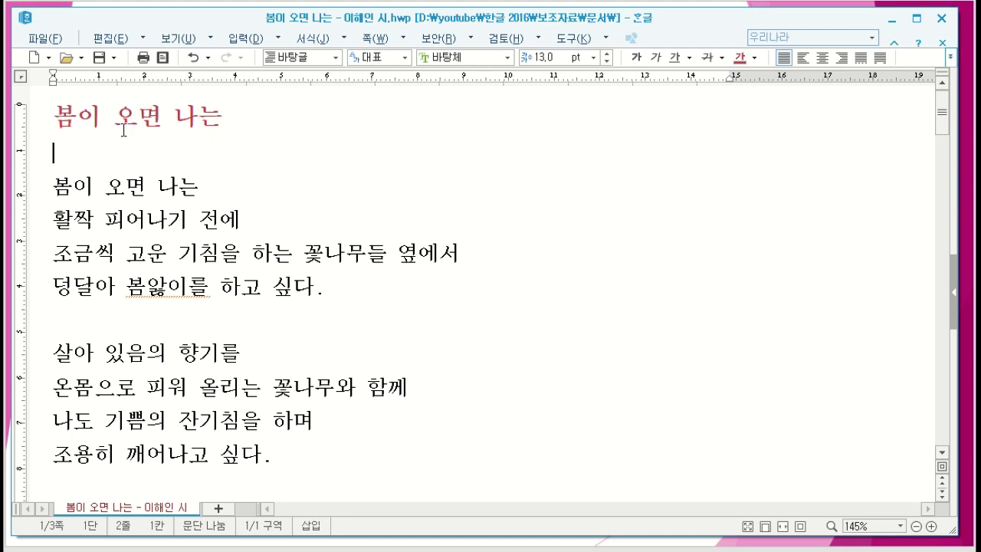
# Step: Undo the title's red font colour and the typing of the title text one change at a time
pyautogui.click(193, 59)
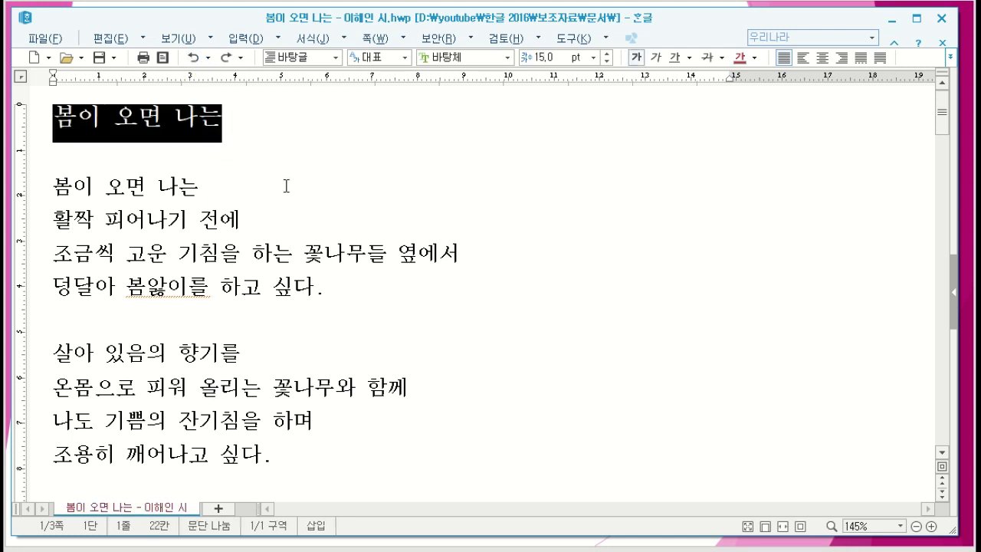
pyautogui.click(265, 150)
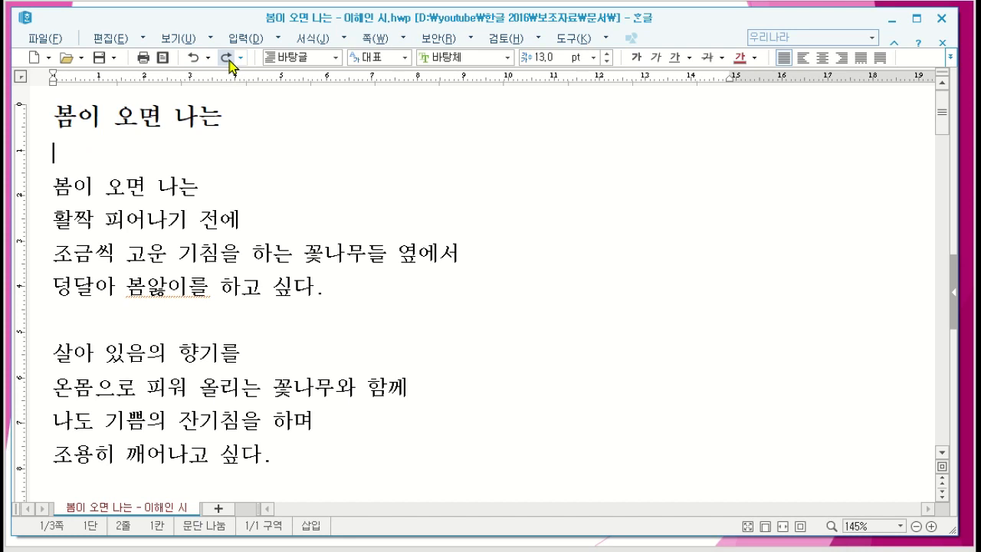
pyautogui.click(193, 58)
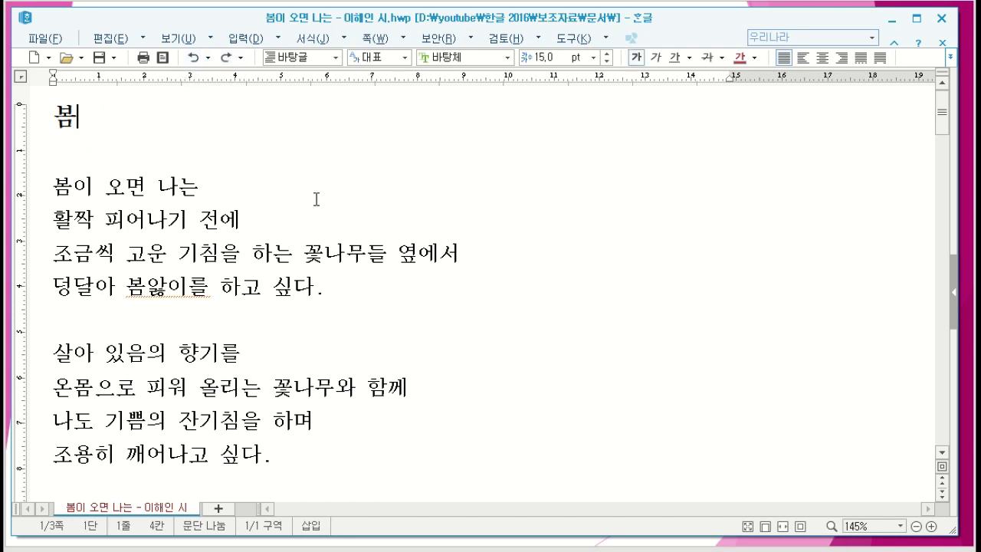
pyautogui.click(192, 59)
pyautogui.click(391, 197)
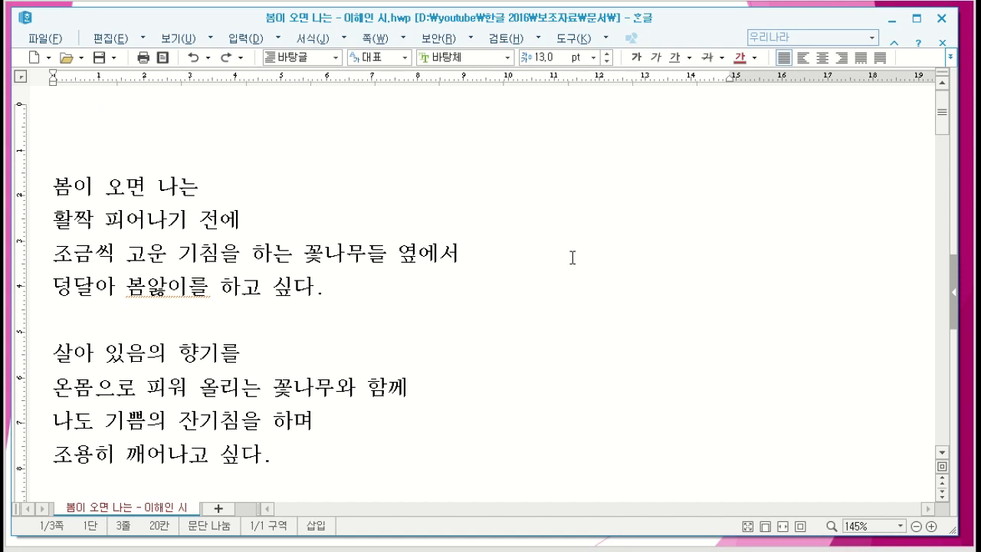
# Step: Redo the typing of the title text and its red font colour, and clear the selection
pyautogui.click(225, 62)
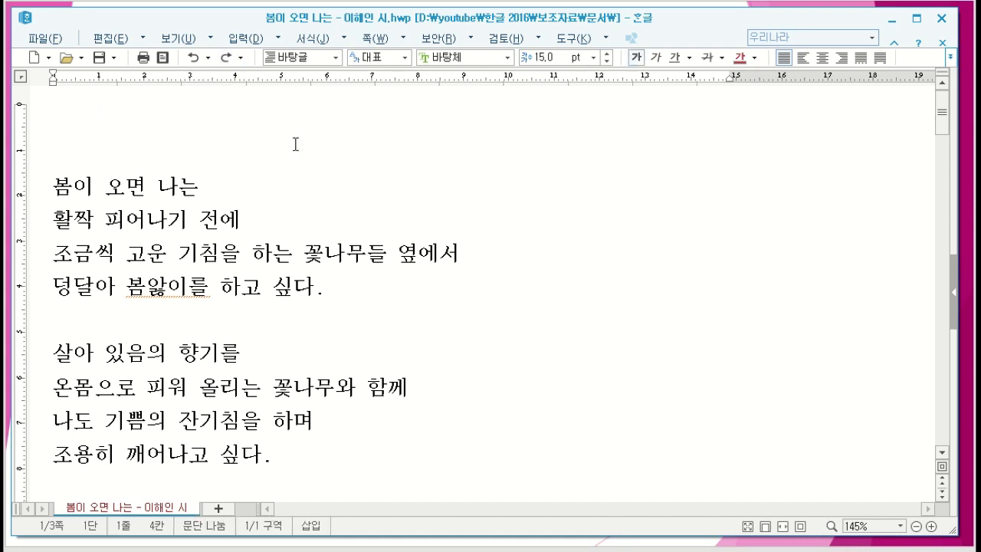
pyautogui.click(224, 61)
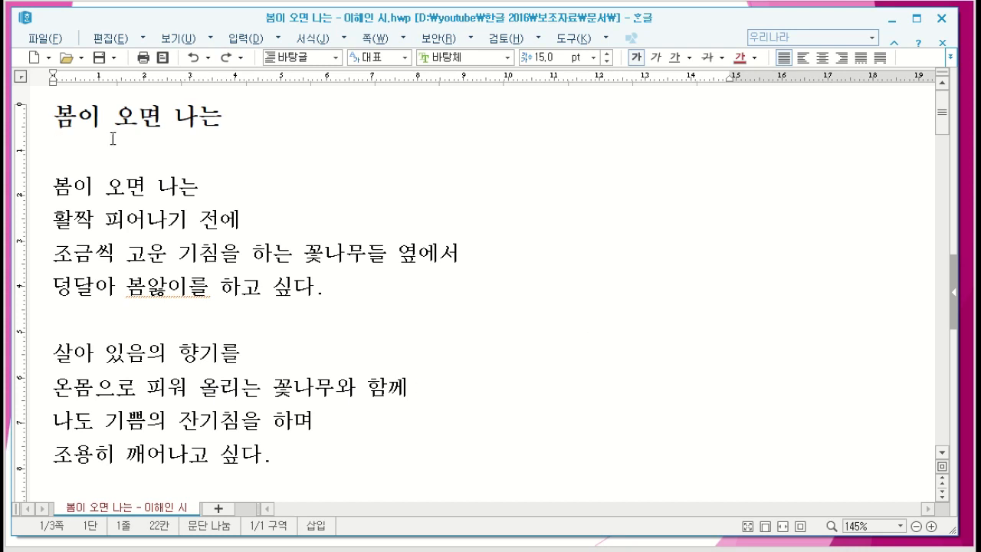
pyautogui.click(225, 58)
pyautogui.click(338, 188)
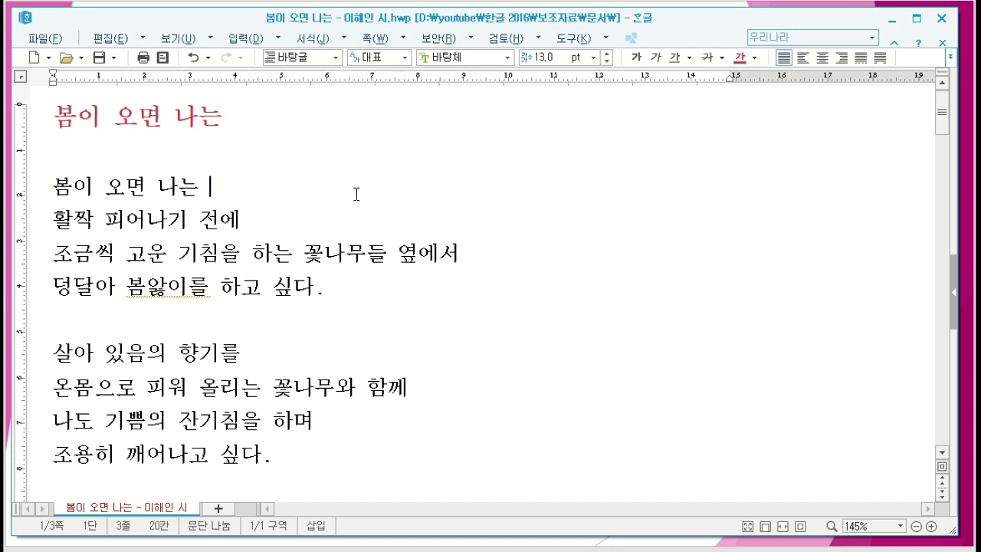
# Step: Undo and redo the title's red font colour twice, clearing the selection after the changes
pyautogui.click(192, 57)
pyautogui.click(143, 170)
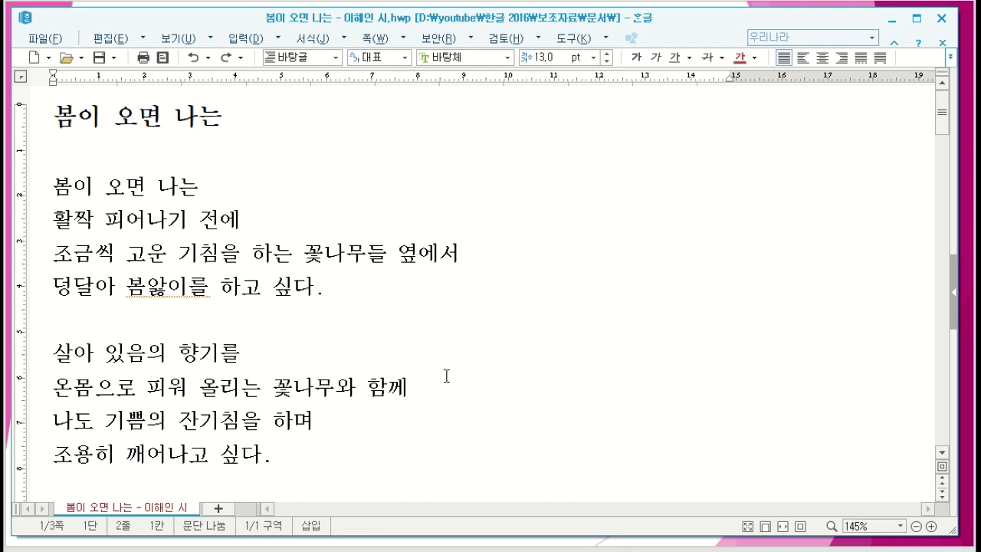
pyautogui.click(226, 58)
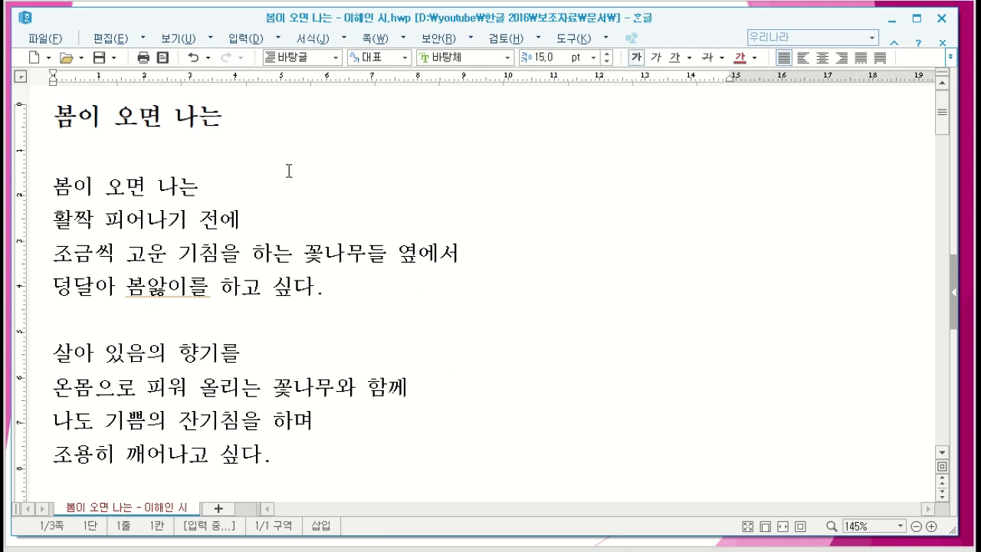
pyautogui.click(329, 185)
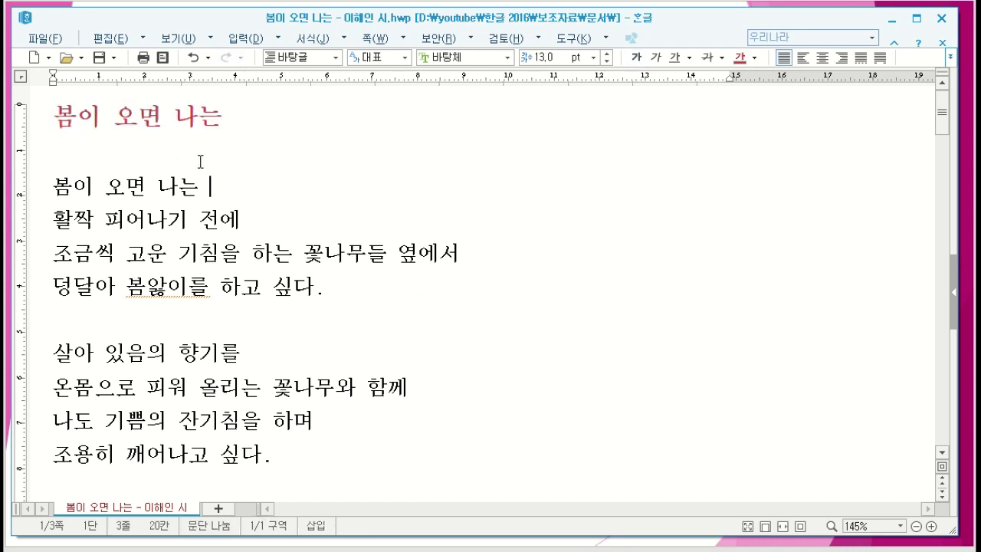
pyautogui.click(195, 62)
pyautogui.click(224, 62)
pyautogui.click(293, 123)
# Step: Undo the title's red font colour while keeping its text, and place the cursor after the line 살아 있음의 향기를
pyautogui.click(192, 58)
pyautogui.click(192, 57)
pyautogui.click(226, 57)
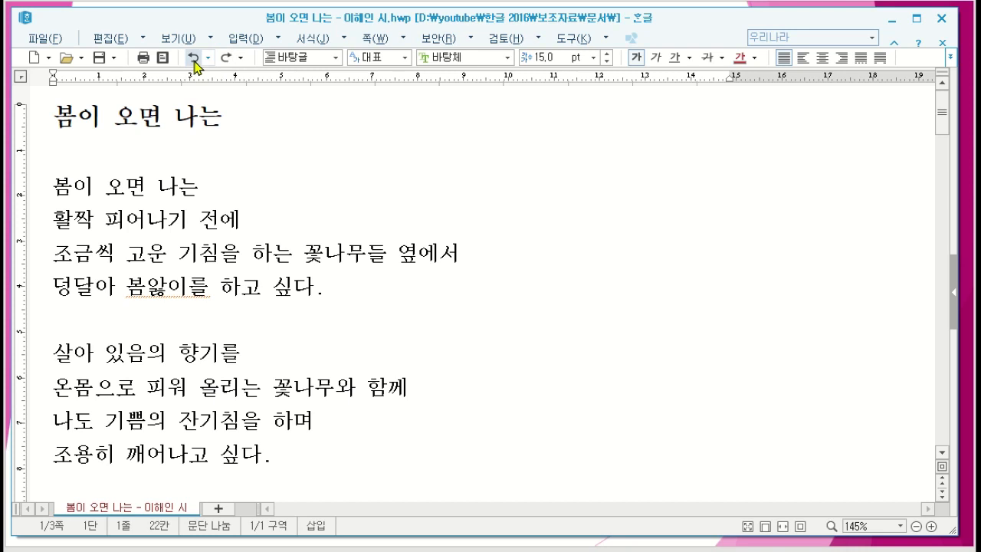
pyautogui.click(433, 356)
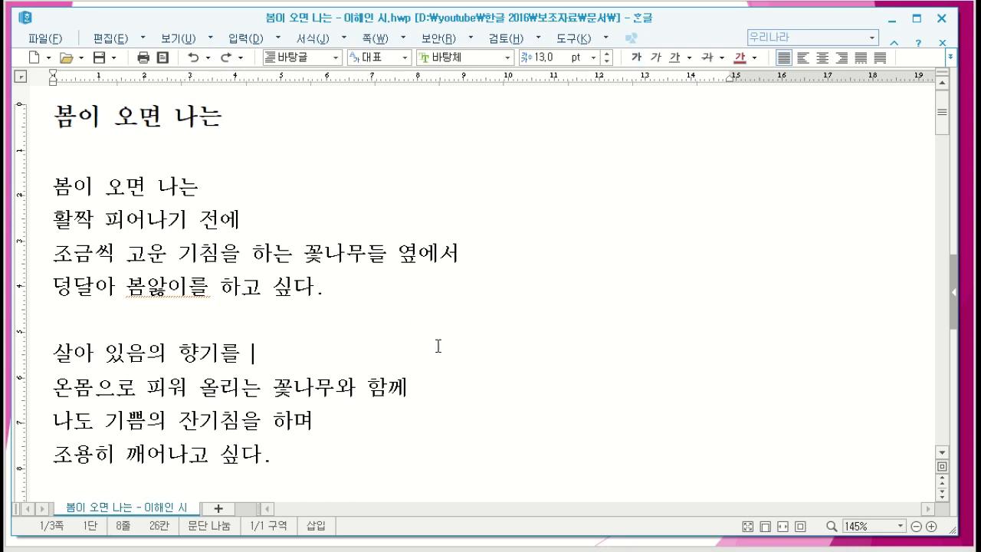